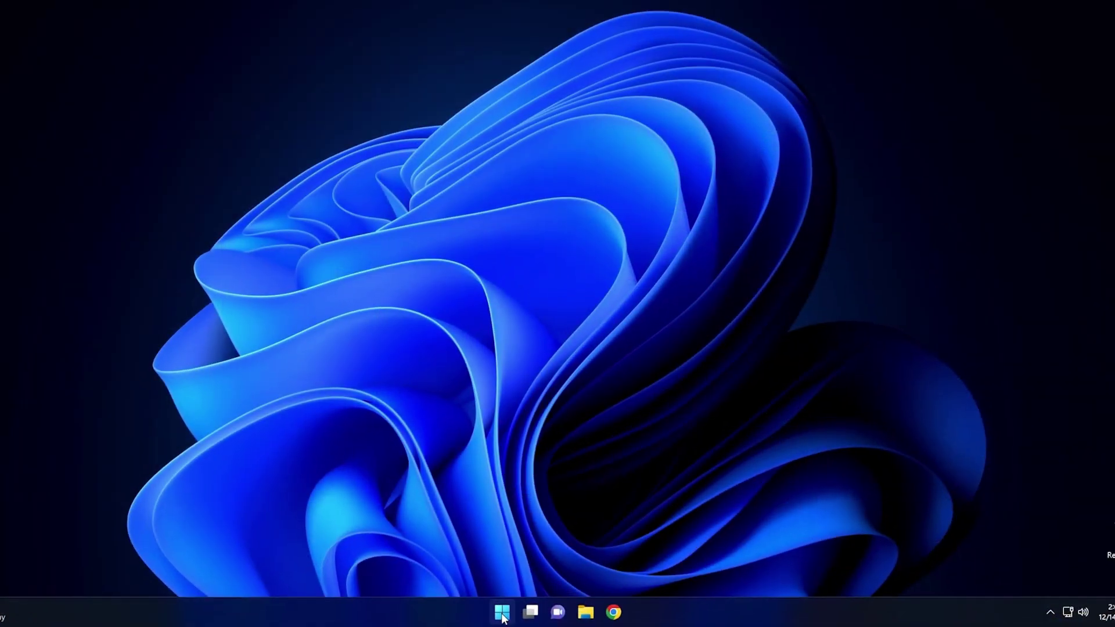
# Step: Check System > About, where the Edition reads Windows 11 Pro in S mode
pyautogui.click(504, 610)
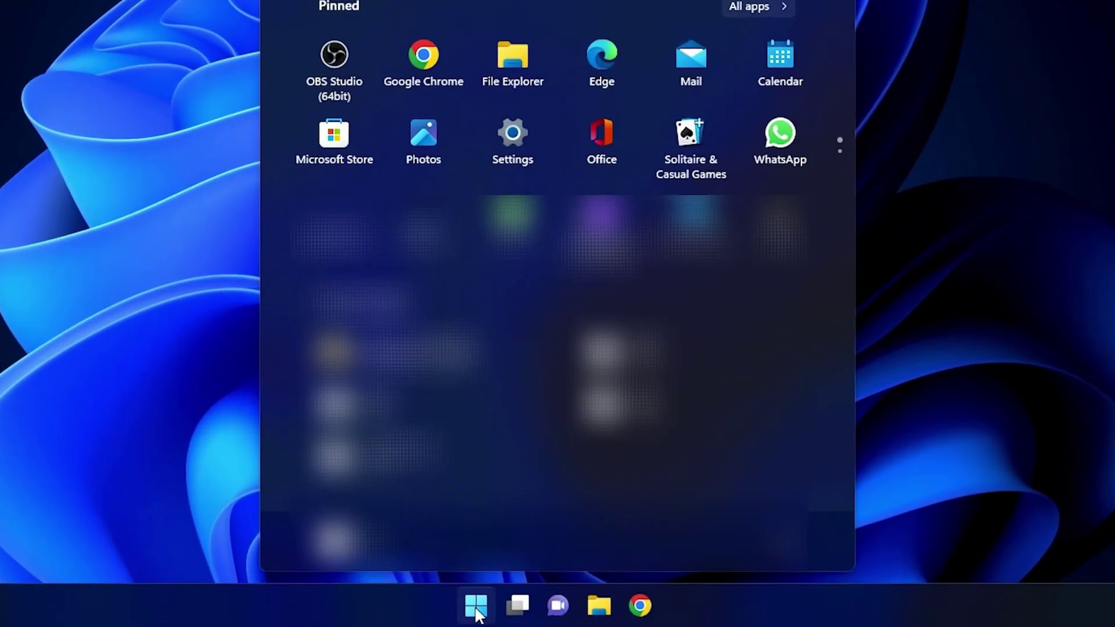
pyautogui.click(529, 147)
pyautogui.scroll(-6, 527, 173)
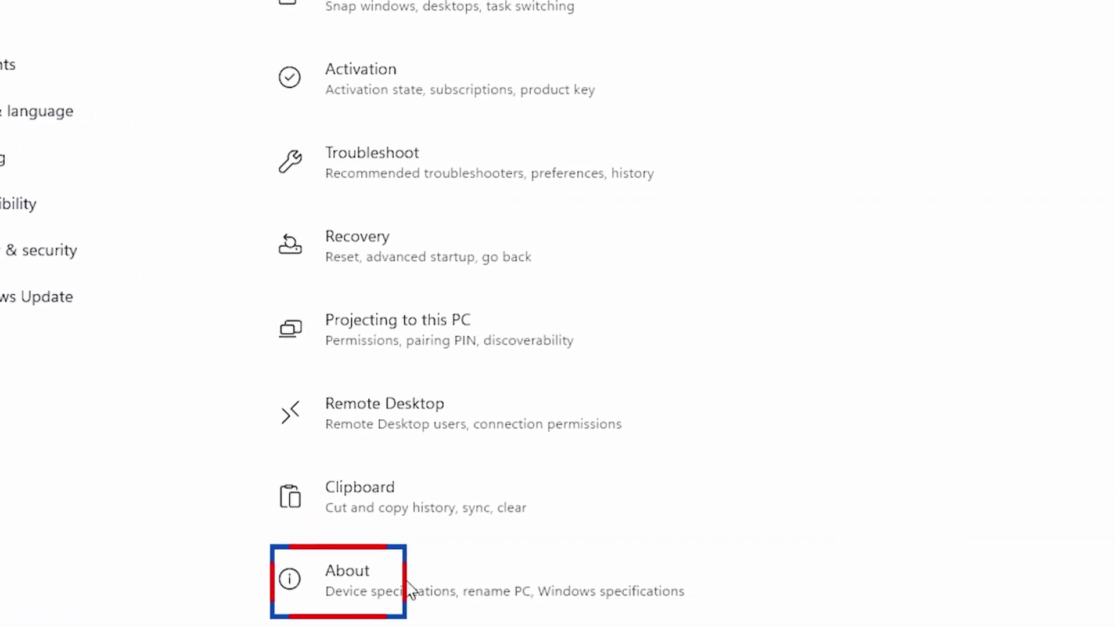
pyautogui.click(349, 581)
pyautogui.scroll(-5, 405, 581)
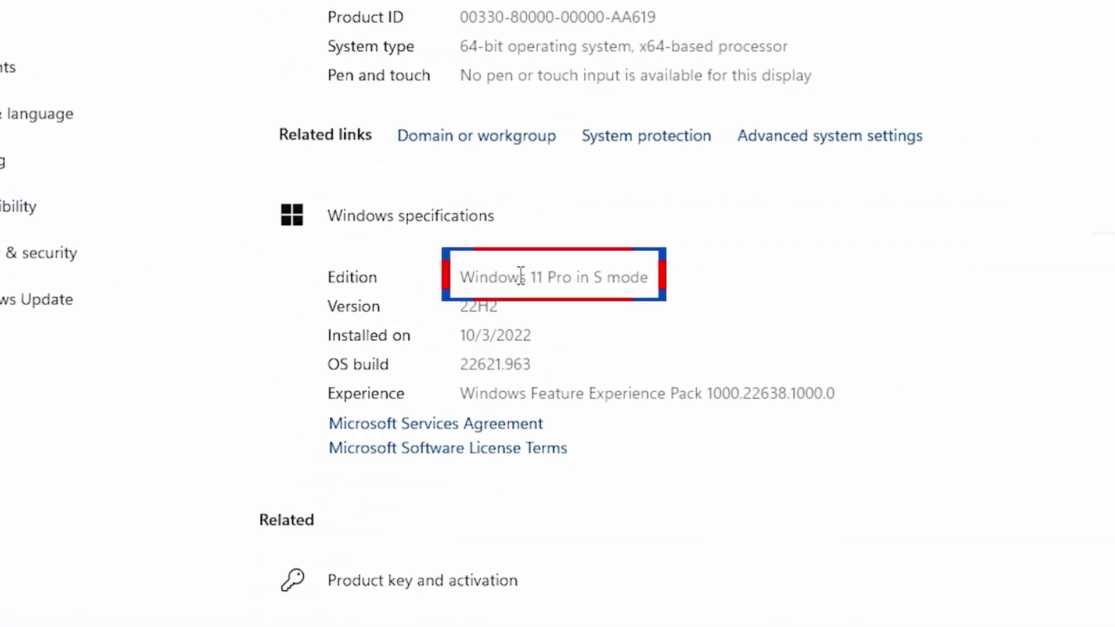
pyautogui.moveTo(459, 276); pyautogui.dragTo(672, 275)
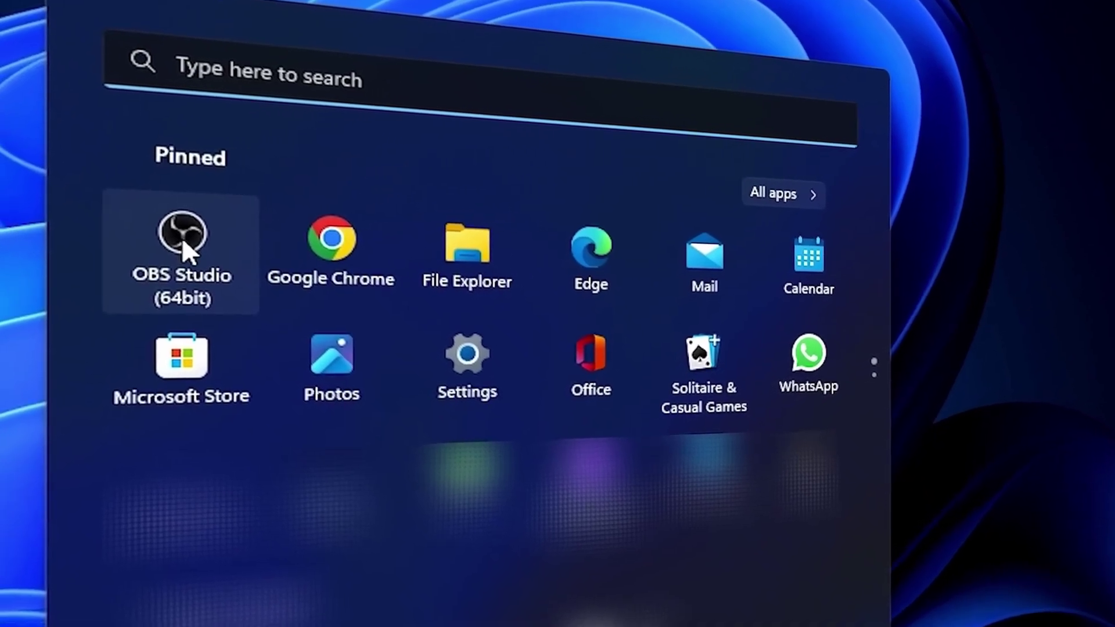
# Step: Try launching OBS Studio and Google Chrome, dismissing each S mode unverified-app warning
pyautogui.click(183, 236)
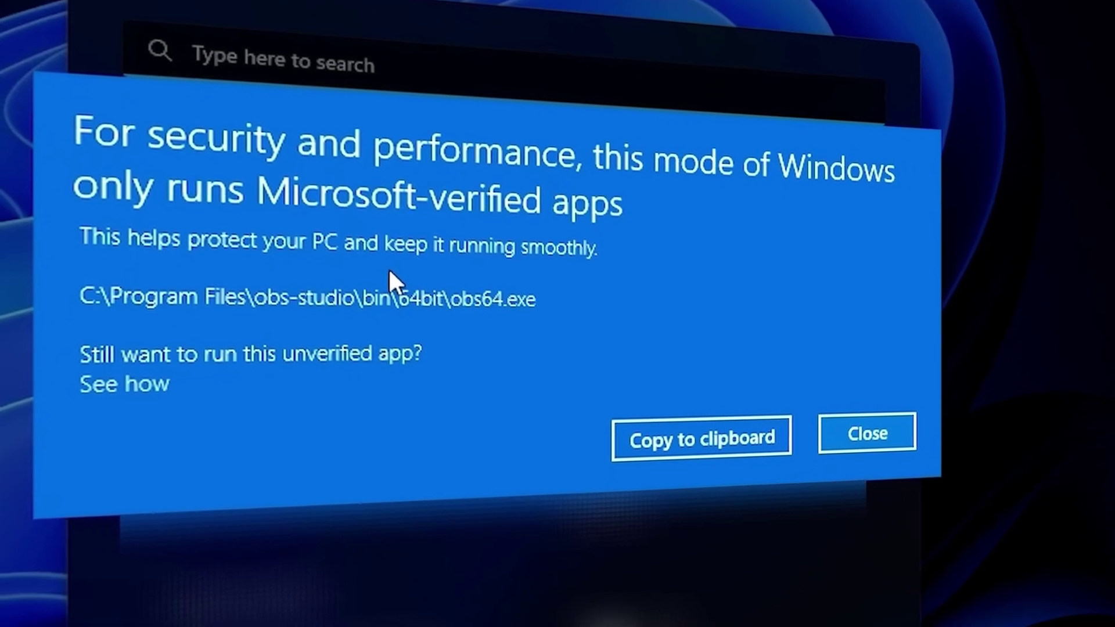
pyautogui.press('Escape')
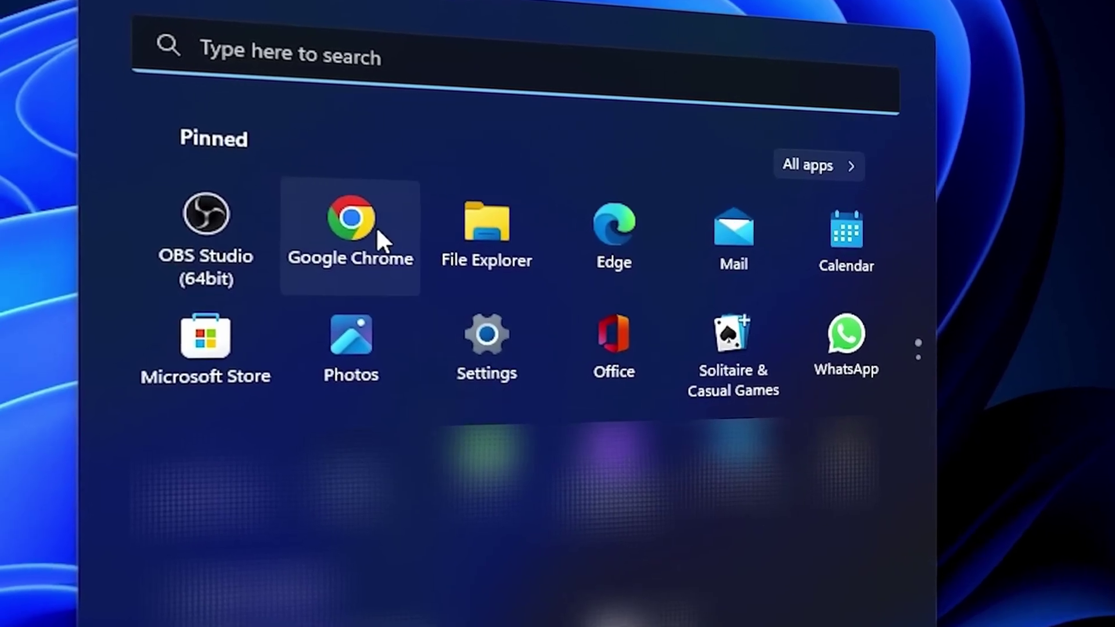
pyautogui.click(378, 231)
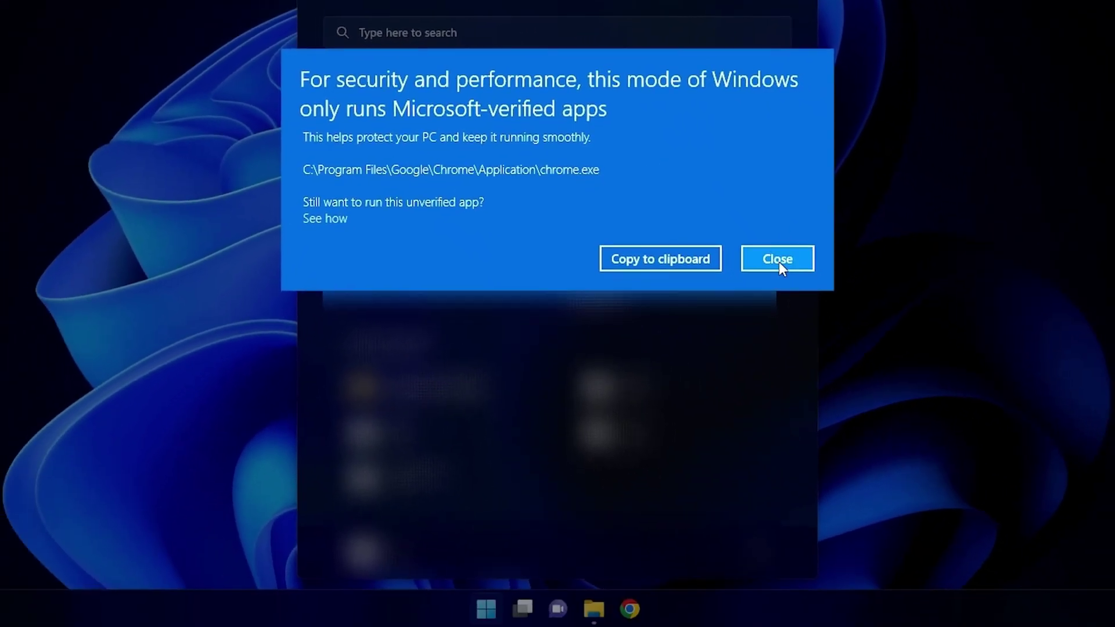
pyautogui.click(867, 388)
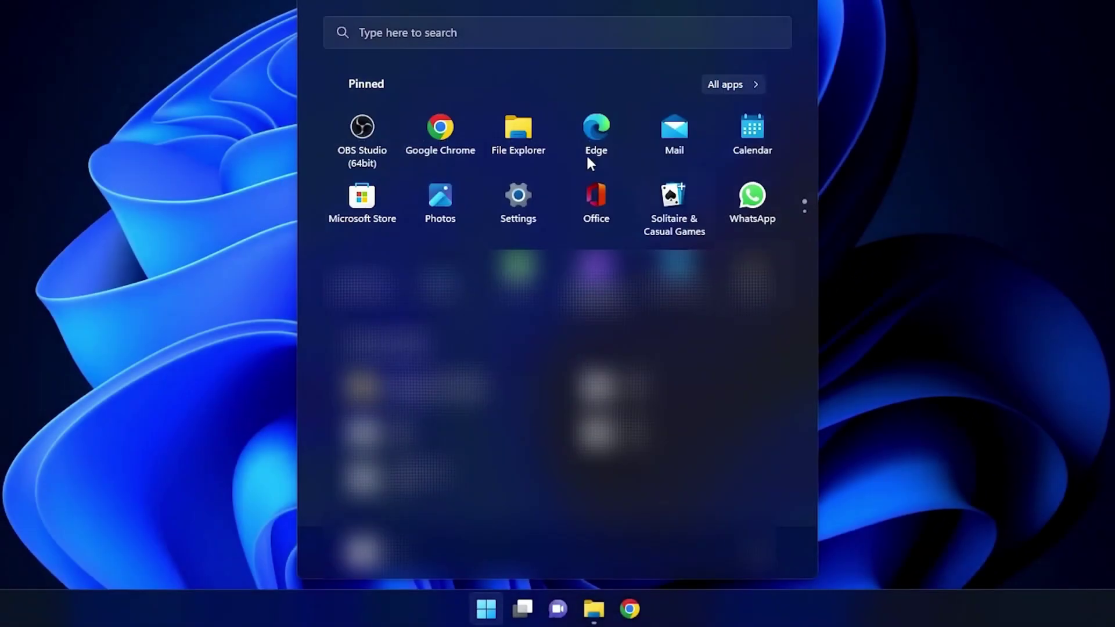
# Step: Search the Start menu for regedit and try opening Registry Editor, which S mode blocks
pyautogui.click(481, 618)
pyautogui.click(481, 619)
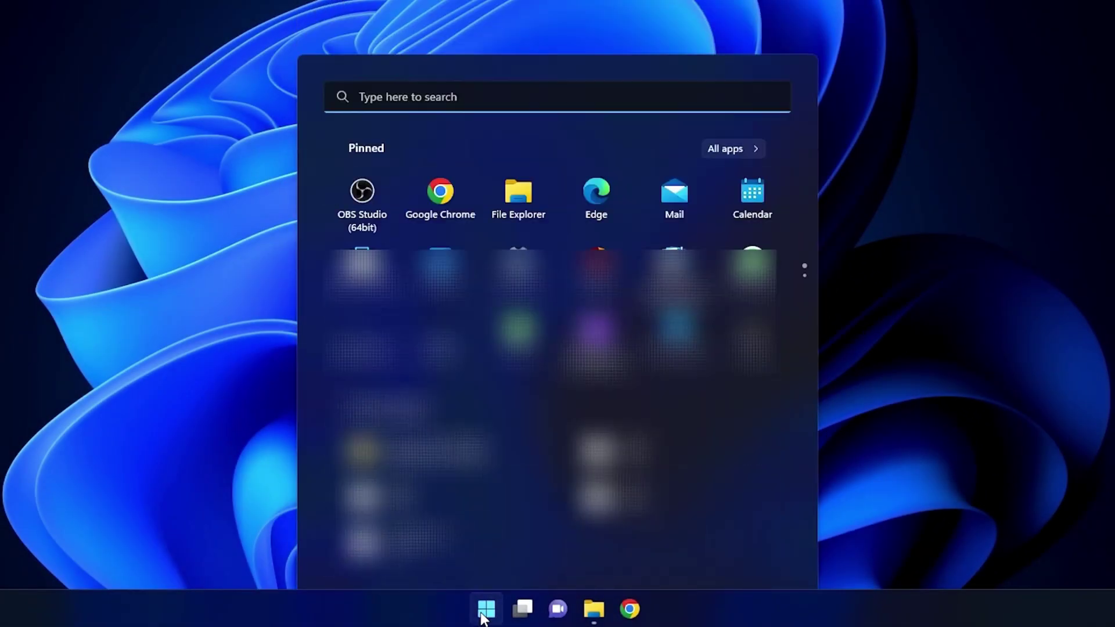
pyautogui.write('regedit')
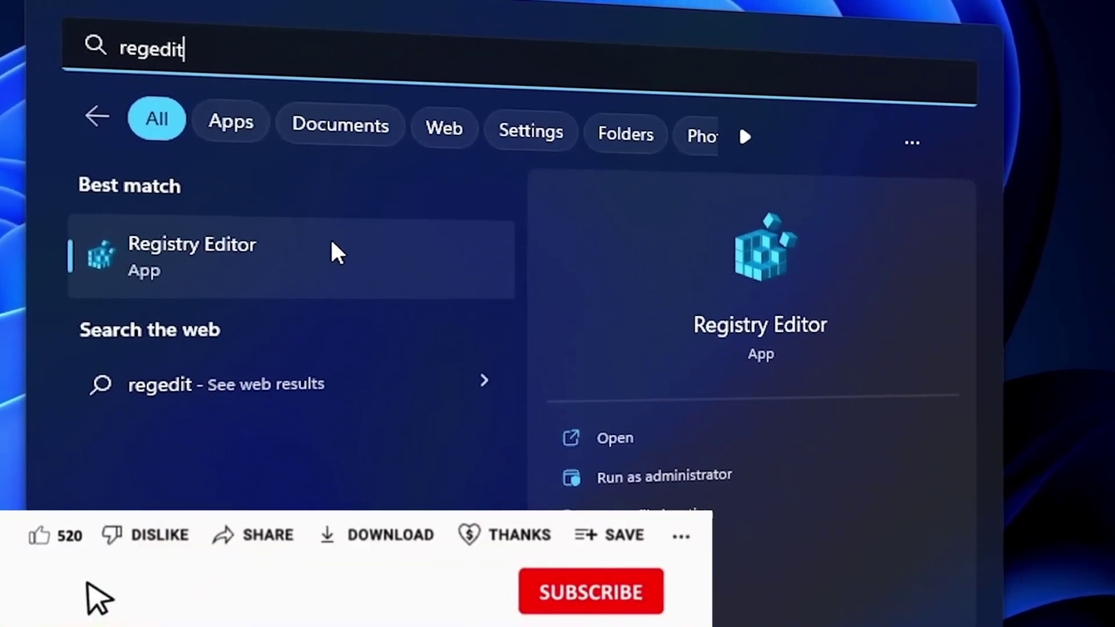
pyautogui.click(390, 184)
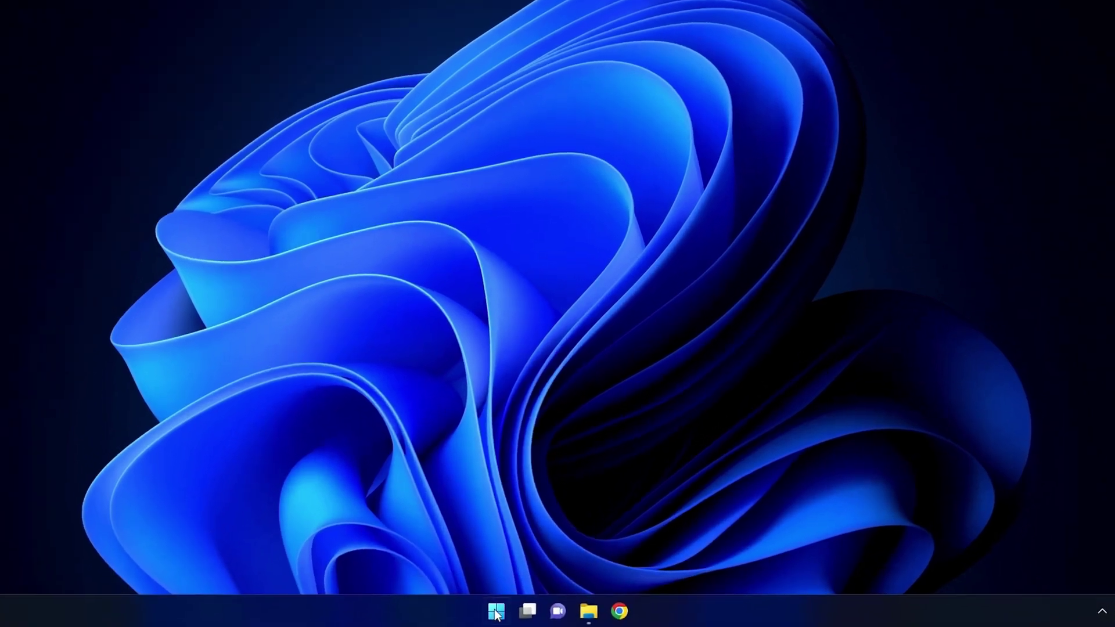
# Step: Choose Restart now for Advanced startup on the System > Recovery page
pyautogui.click(502, 611)
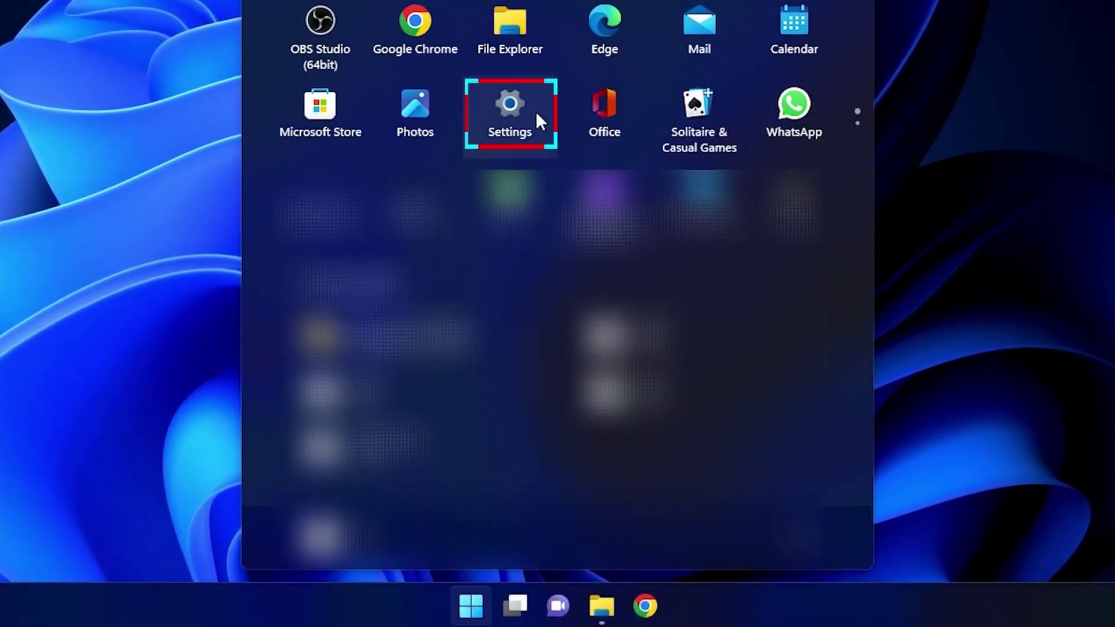
pyautogui.click(535, 110)
pyautogui.scroll(-5, 537, 339)
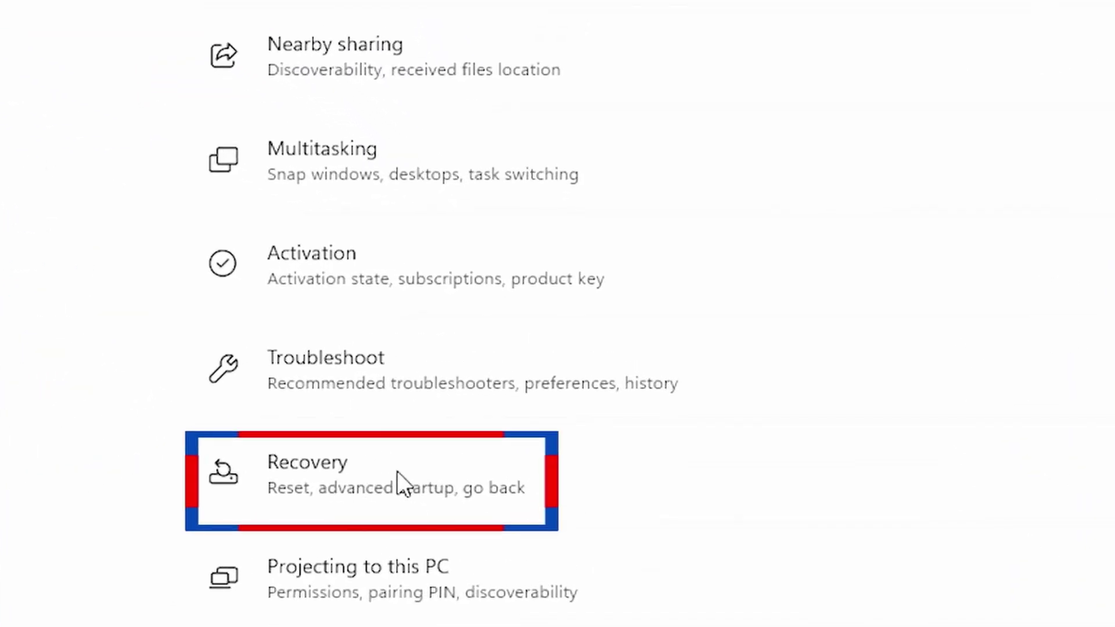
pyautogui.click(397, 472)
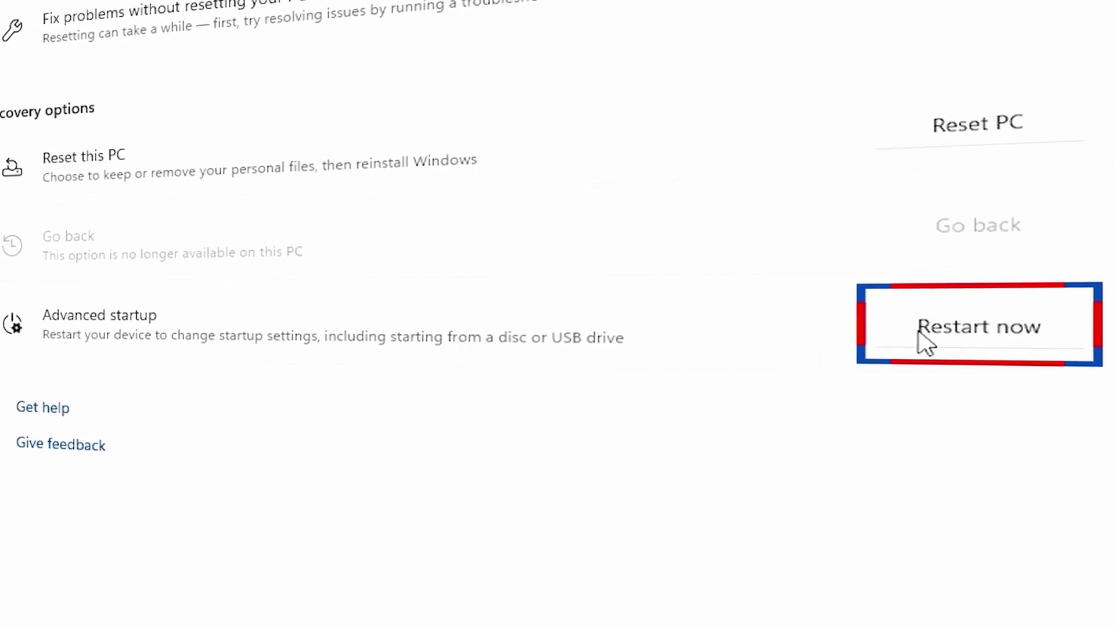
pyautogui.click(923, 334)
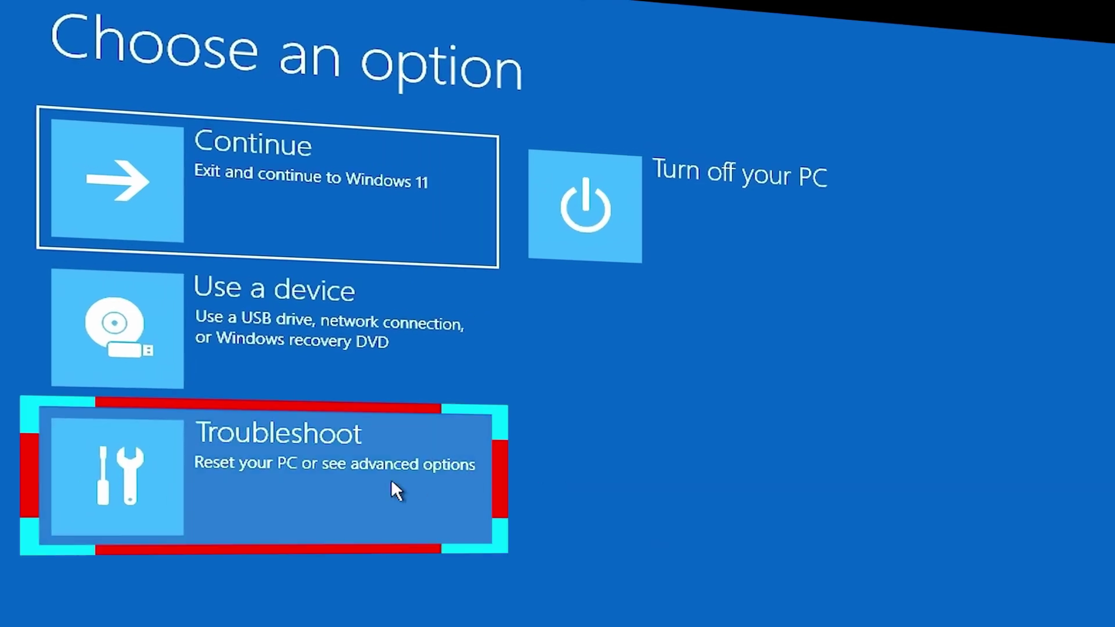
# Step: Go through Troubleshoot to the Advanced options recovery screen
pyautogui.click(263, 493)
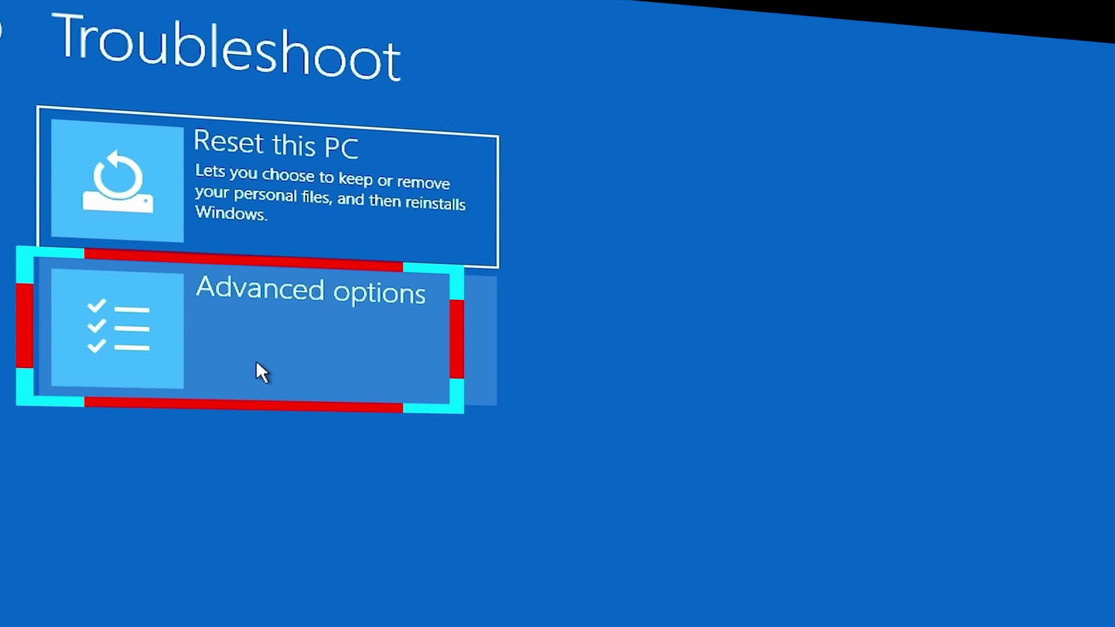
pyautogui.click(256, 363)
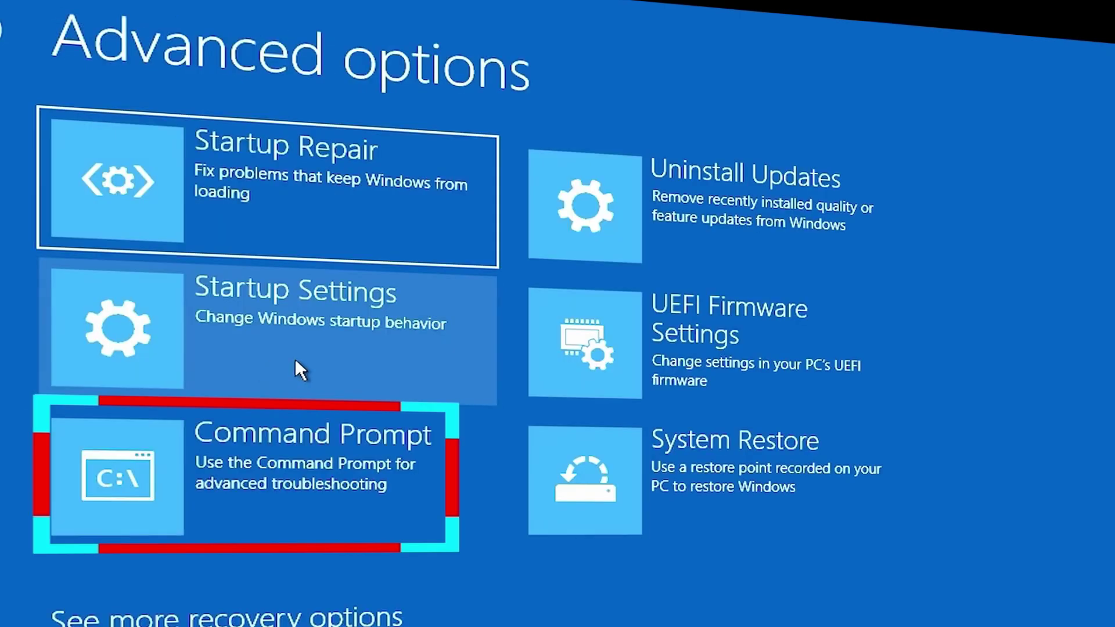
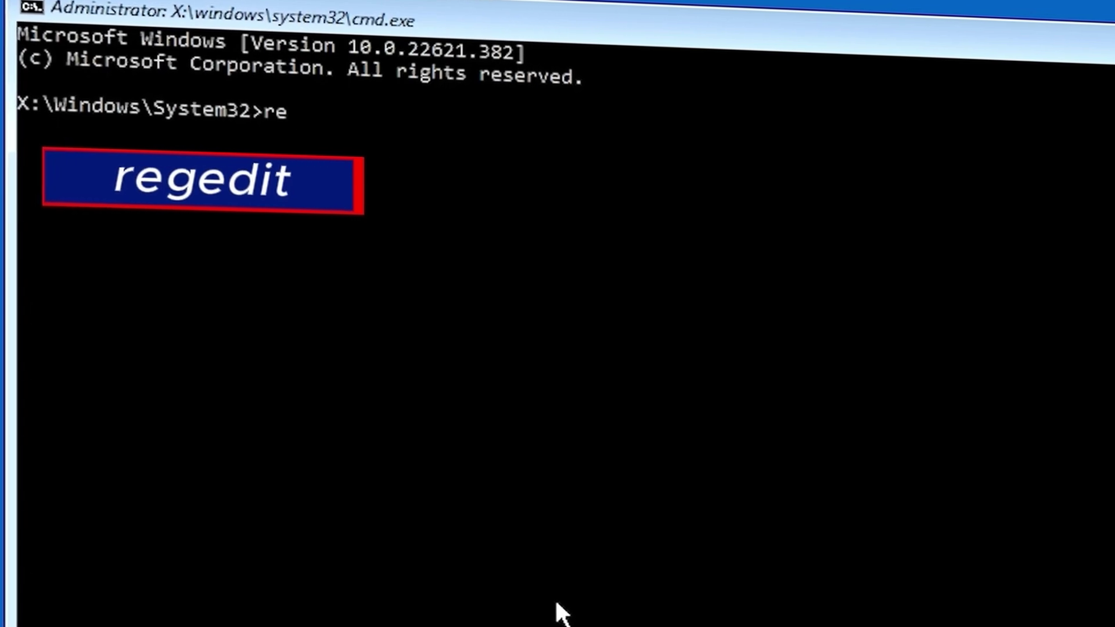
# Step: Launch Registry Editor by running regedit from the X:\Windows\System32 recovery prompt
pyautogui.write('dit')
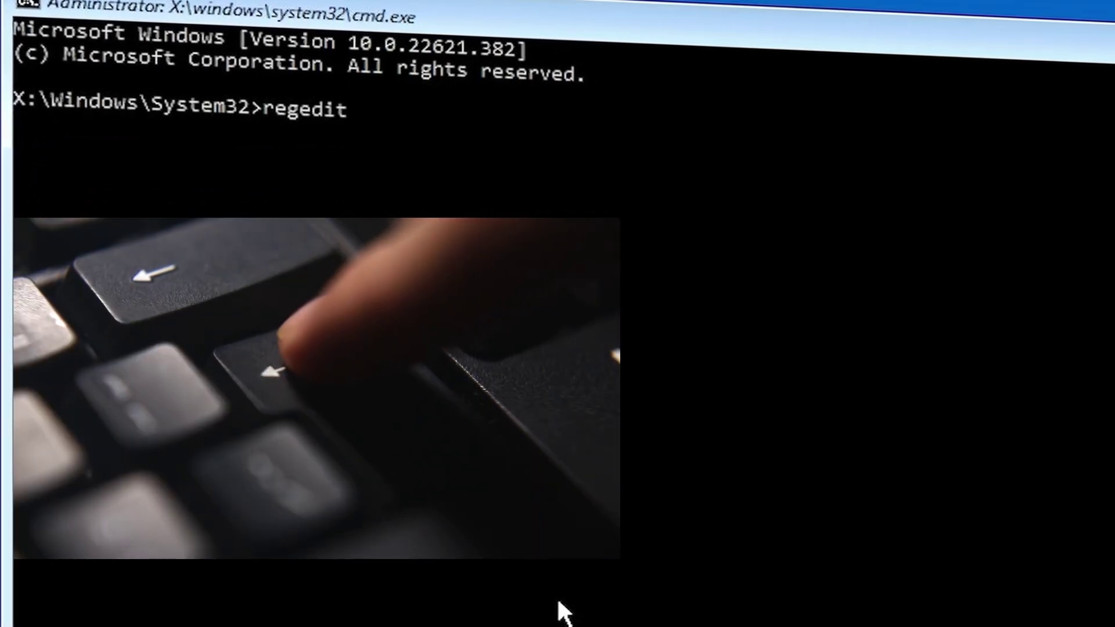
pyautogui.press('Return')
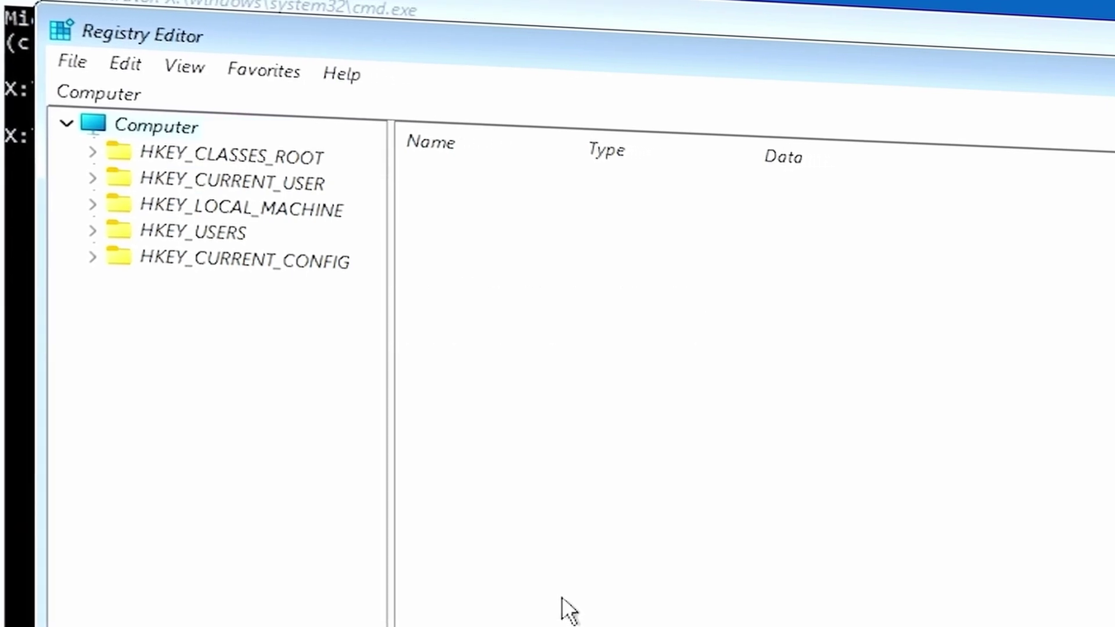
# Step: Select and expand HKEY_LOCAL_MACHINE to show its DRIVERS through SYSTEM subkeys, then bring up the File menu
pyautogui.click(192, 204)
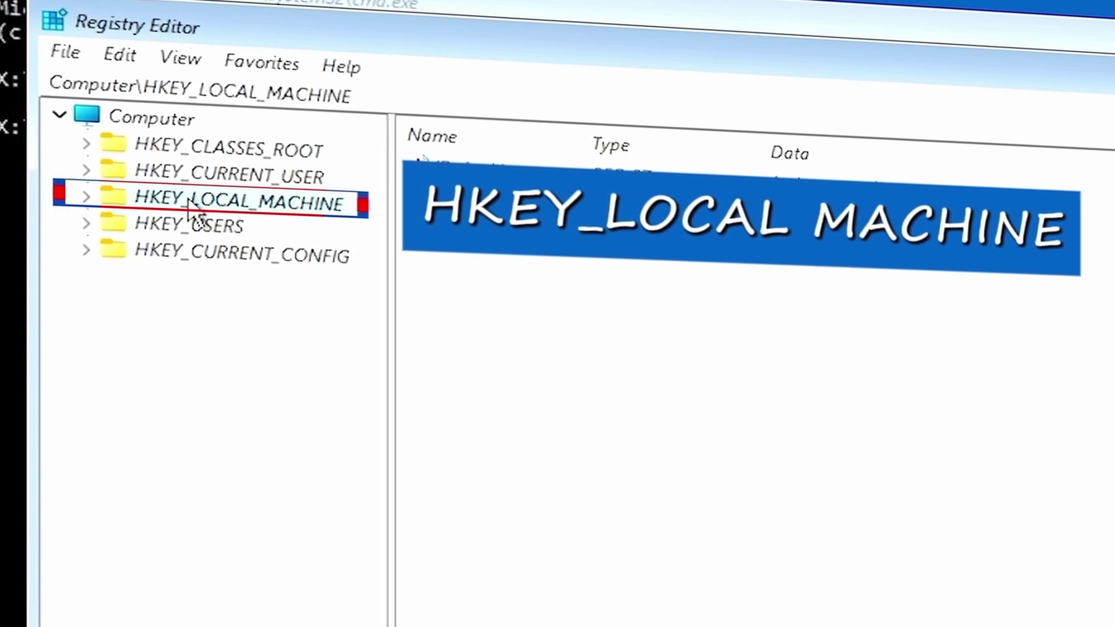
pyautogui.doubleClick(191, 202)
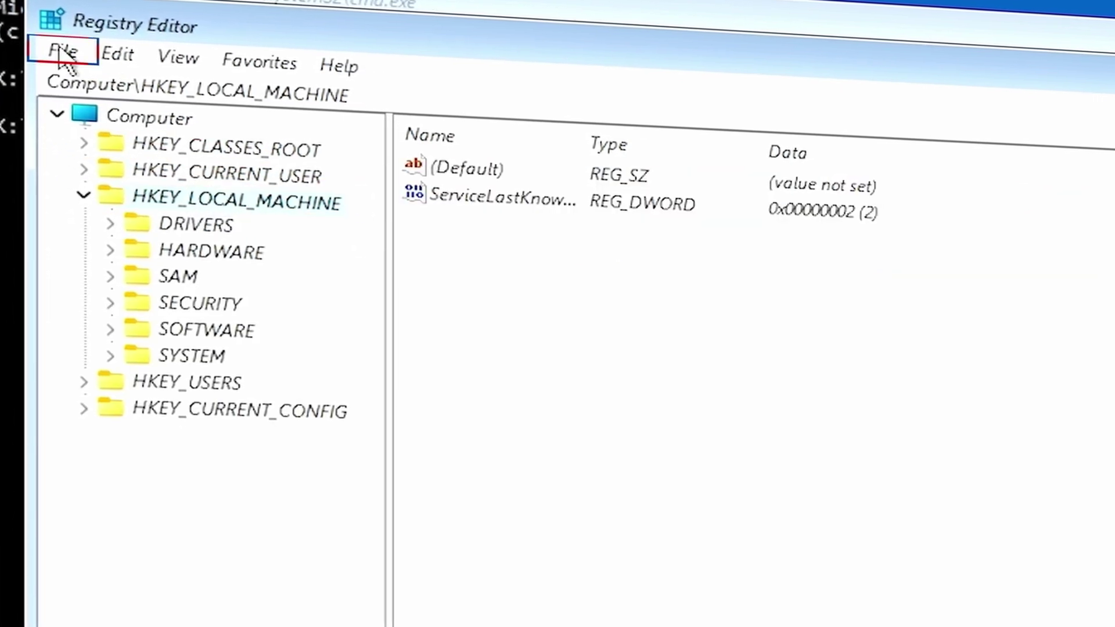
pyautogui.click(63, 53)
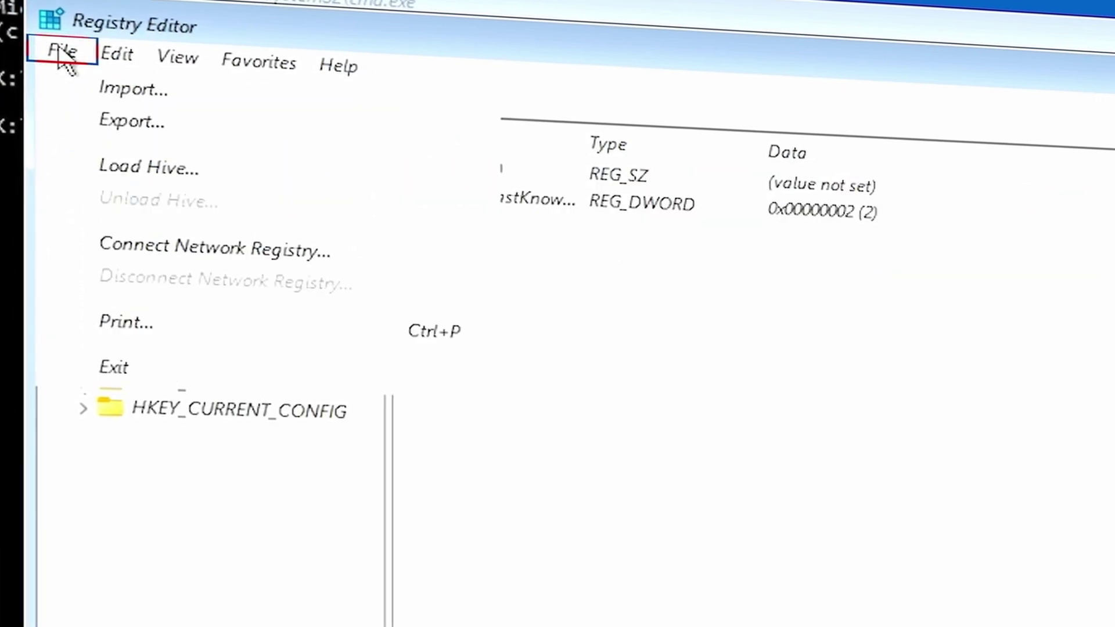
# Step: Start Load Hive and browse to the Windows folder on Local Disk (C:)
pyautogui.click(169, 174)
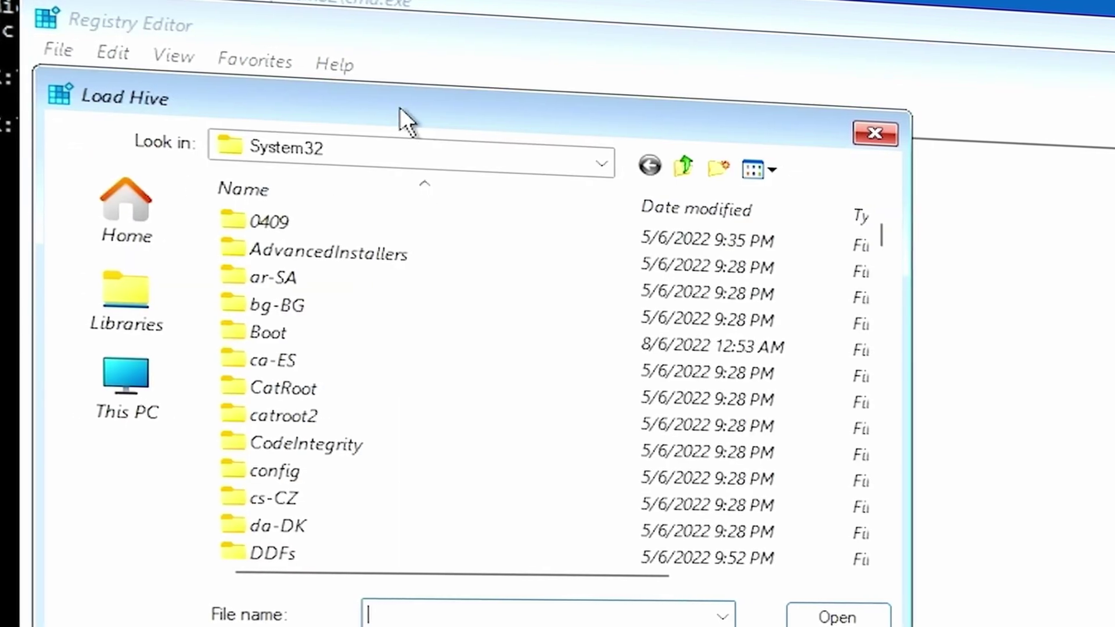
pyautogui.moveTo(400, 107); pyautogui.dragTo(653, 135)
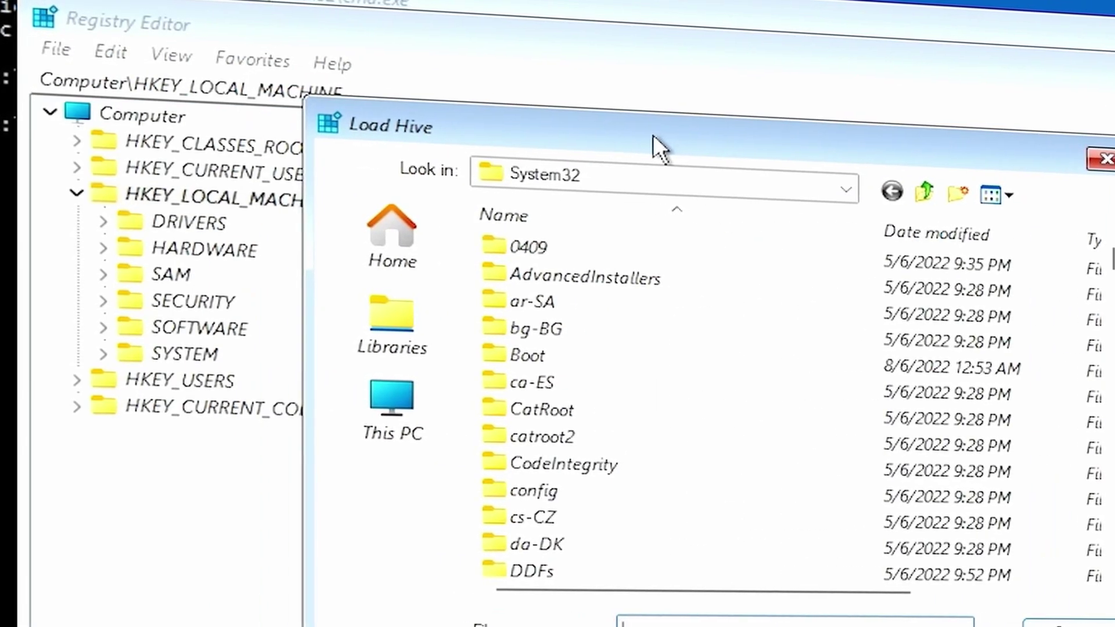
pyautogui.click(844, 188)
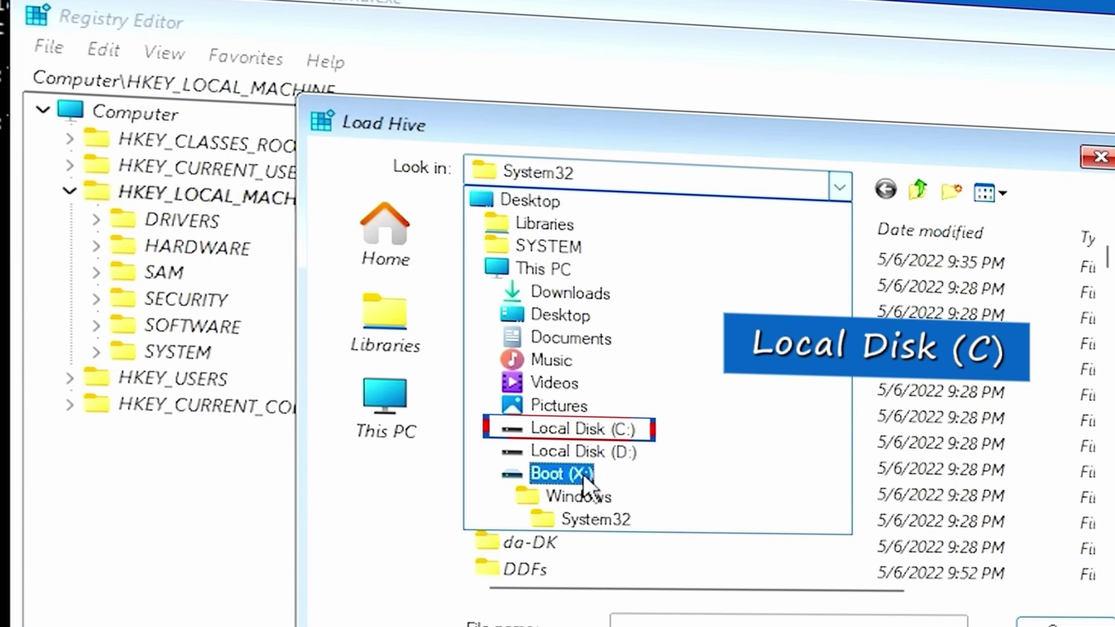
pyautogui.click(582, 428)
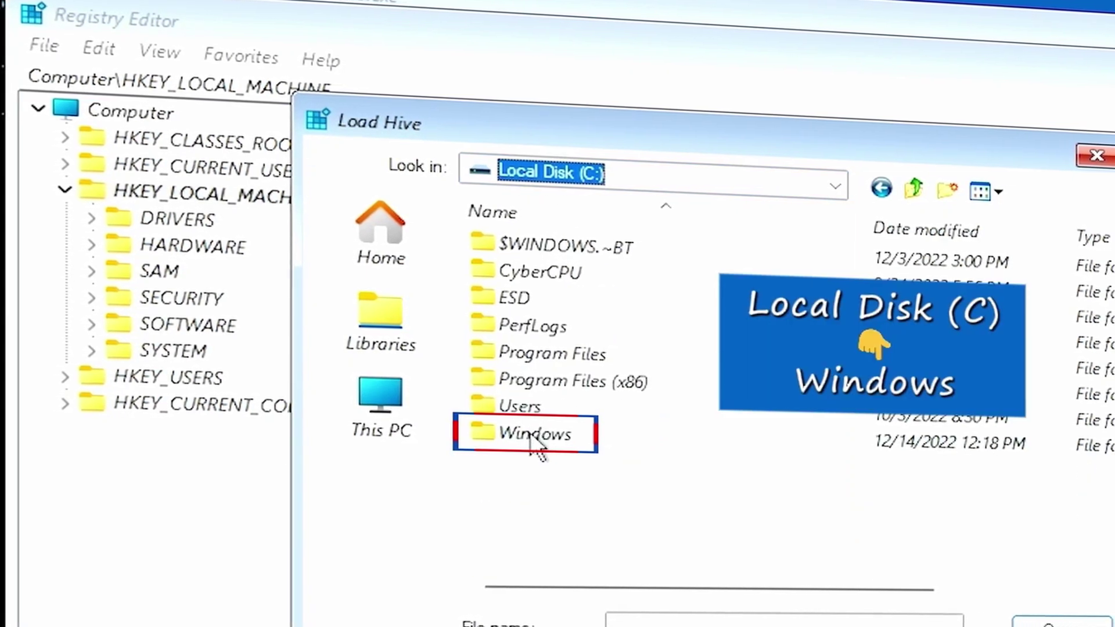
pyautogui.doubleClick(532, 436)
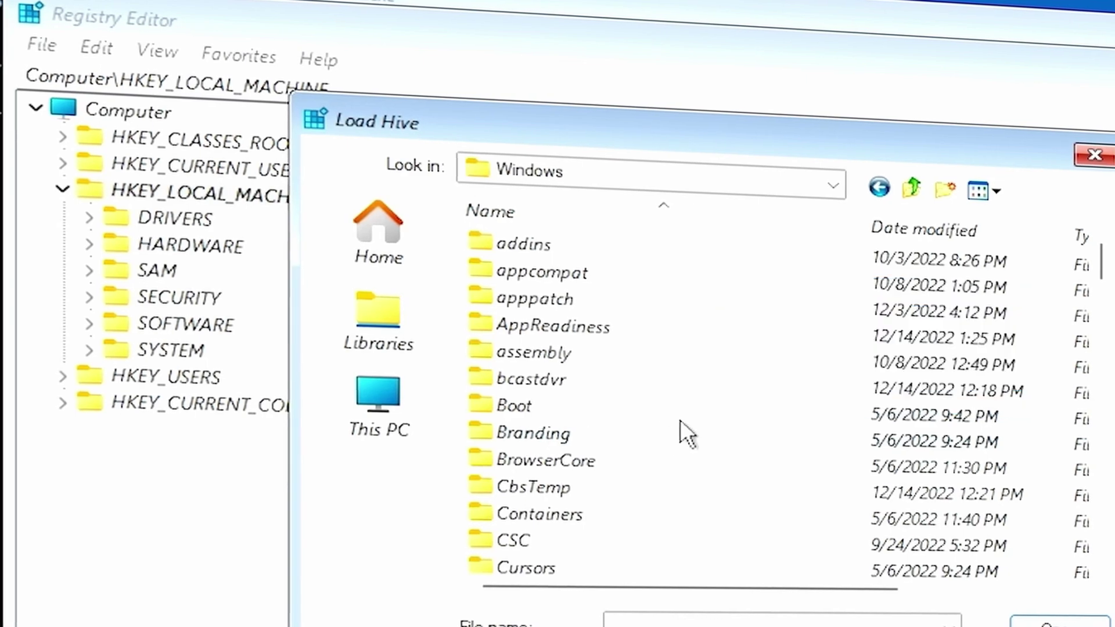
# Step: Browse from Windows into System32 and then into its config folder
pyautogui.scroll(-3, 679, 420)
pyautogui.scroll(-10, 679, 419)
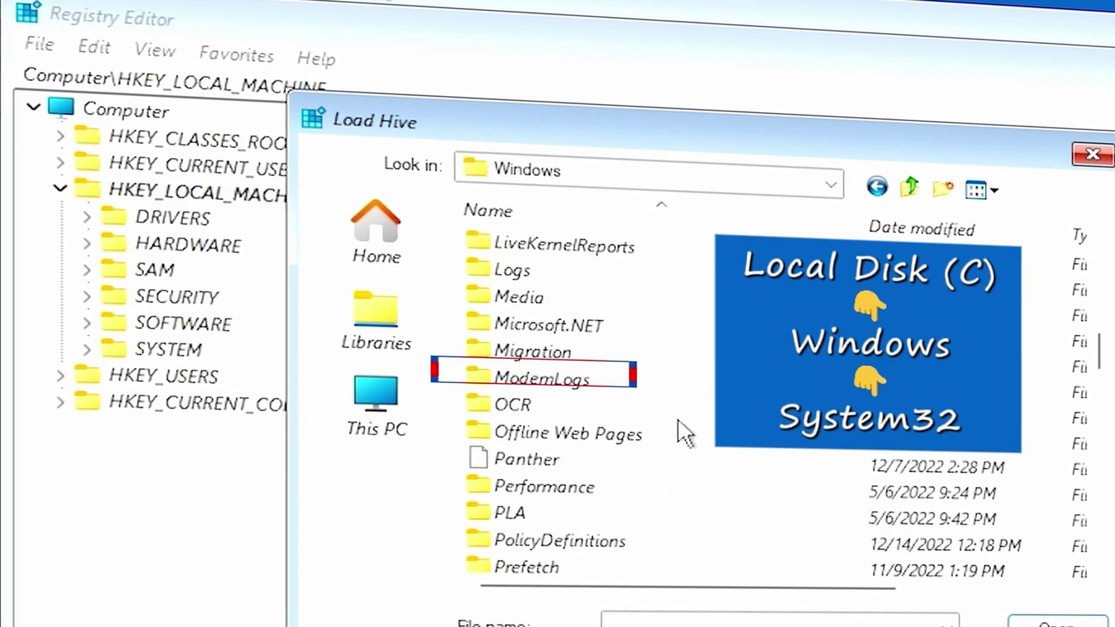
pyautogui.scroll(-5, 676, 420)
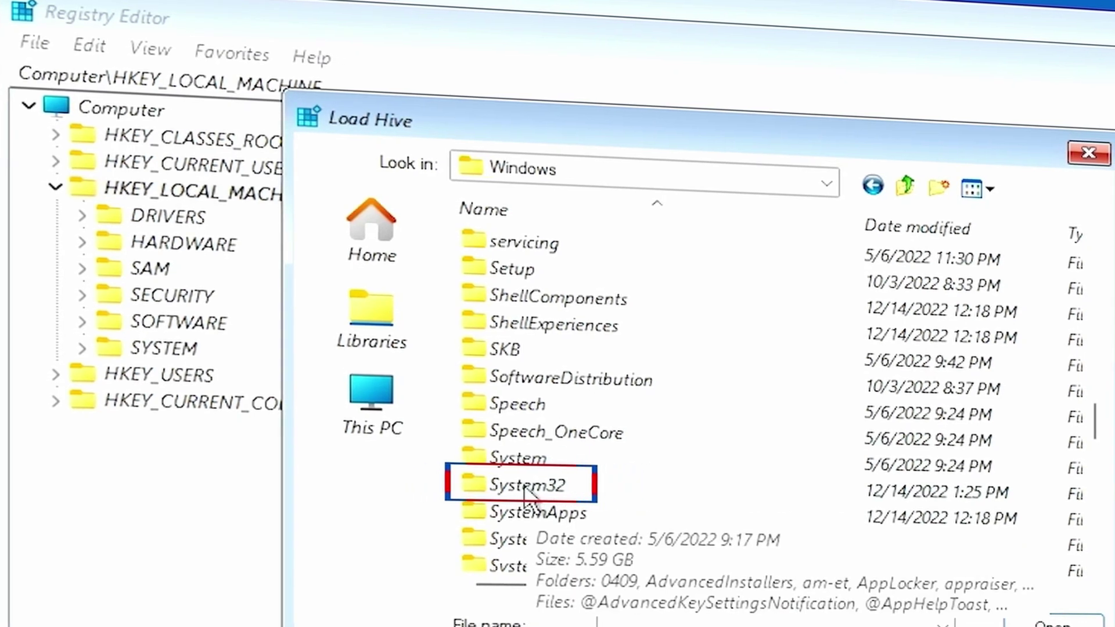
pyautogui.doubleClick(524, 487)
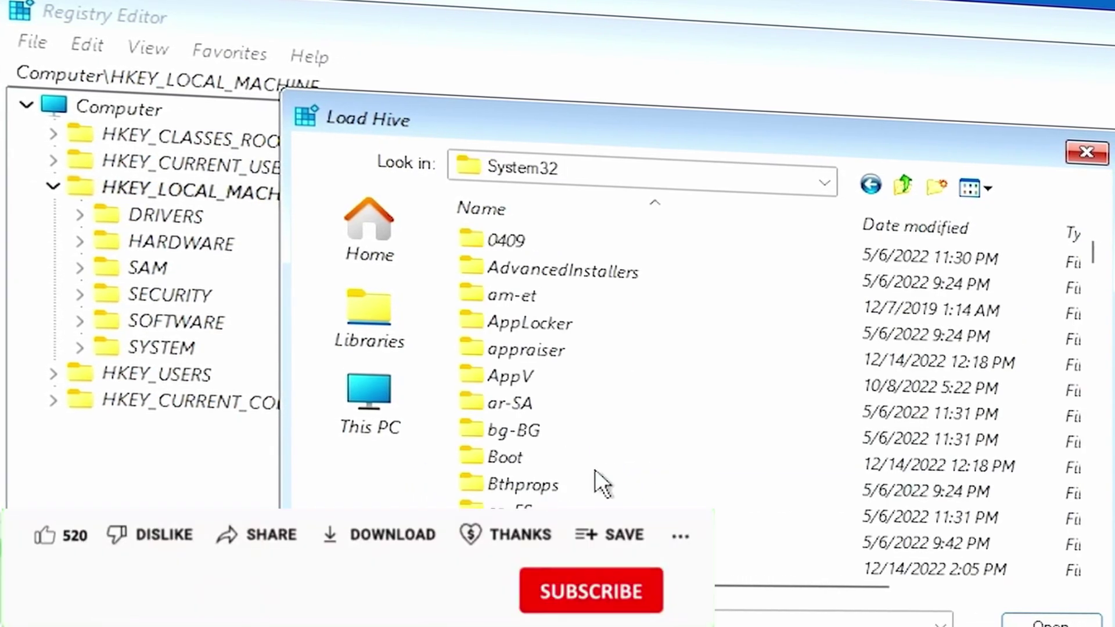
pyautogui.scroll(-3, 664, 445)
pyautogui.scroll(-7, 664, 441)
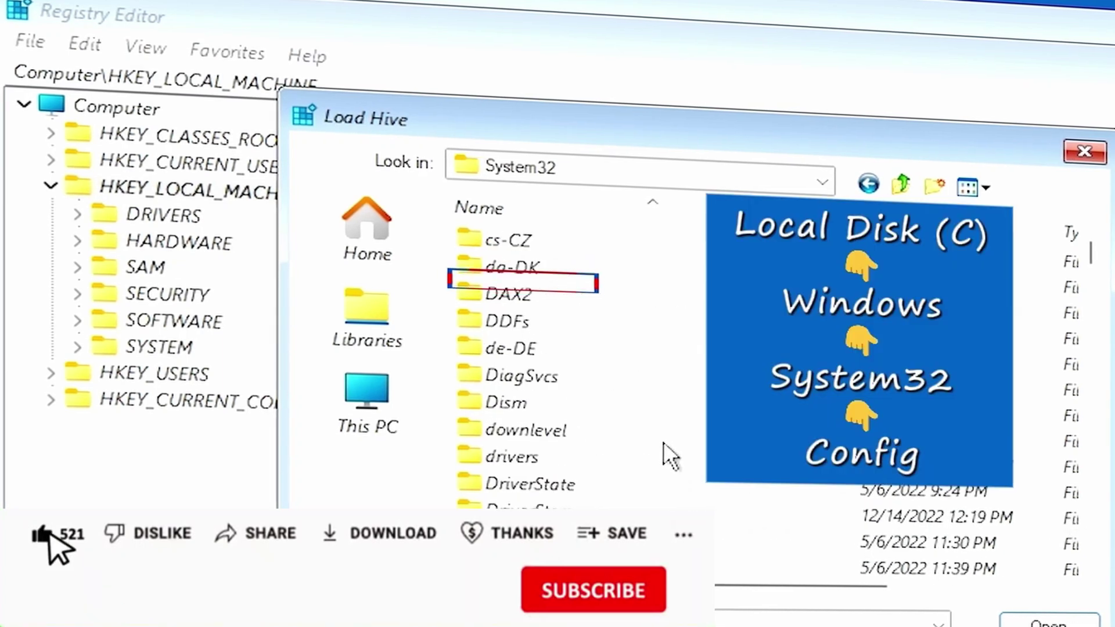
pyautogui.scroll(-4, 663, 442)
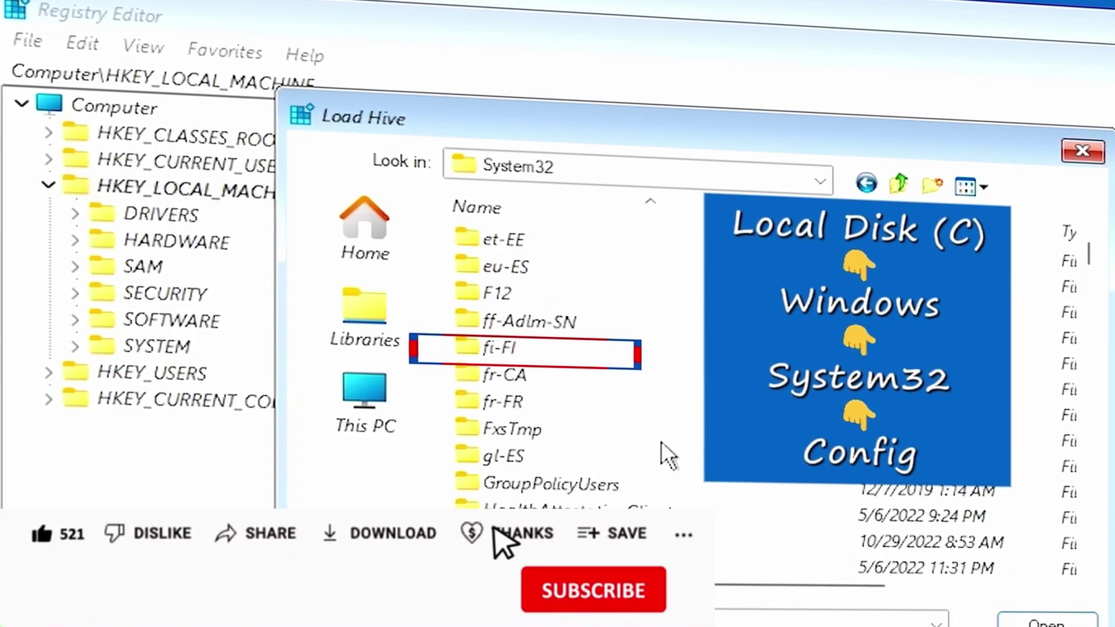
pyautogui.scroll(7, 661, 441)
pyautogui.scroll(2, 659, 440)
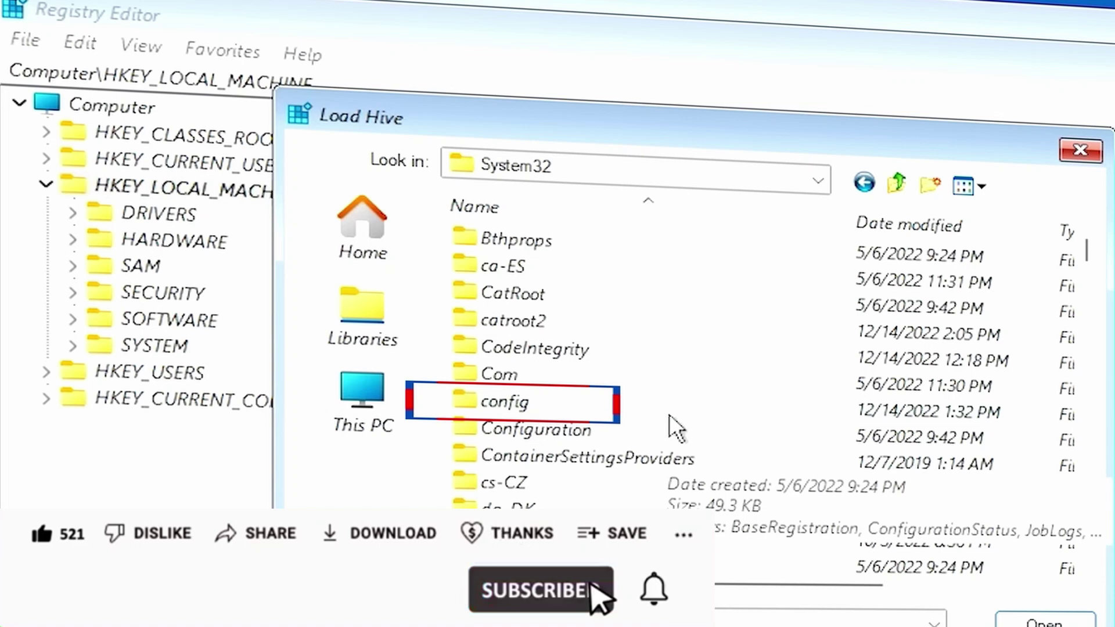
pyautogui.doubleClick(502, 401)
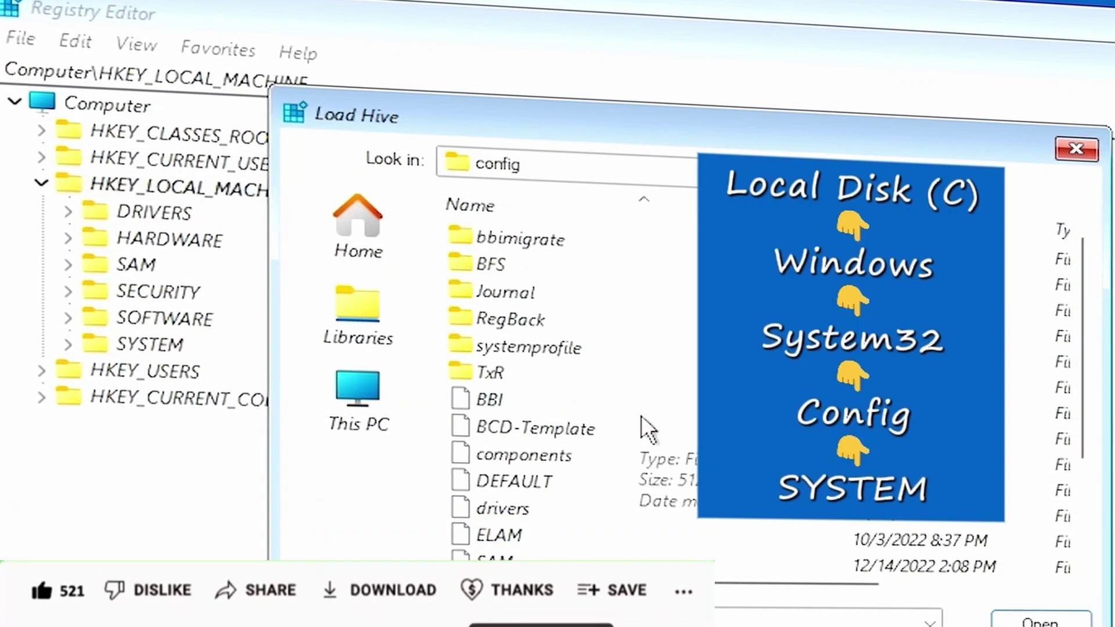
# Step: Choose the SYSTEM hive file in config and open it, reaching the Key Name prompt
pyautogui.scroll(-2, 641, 414)
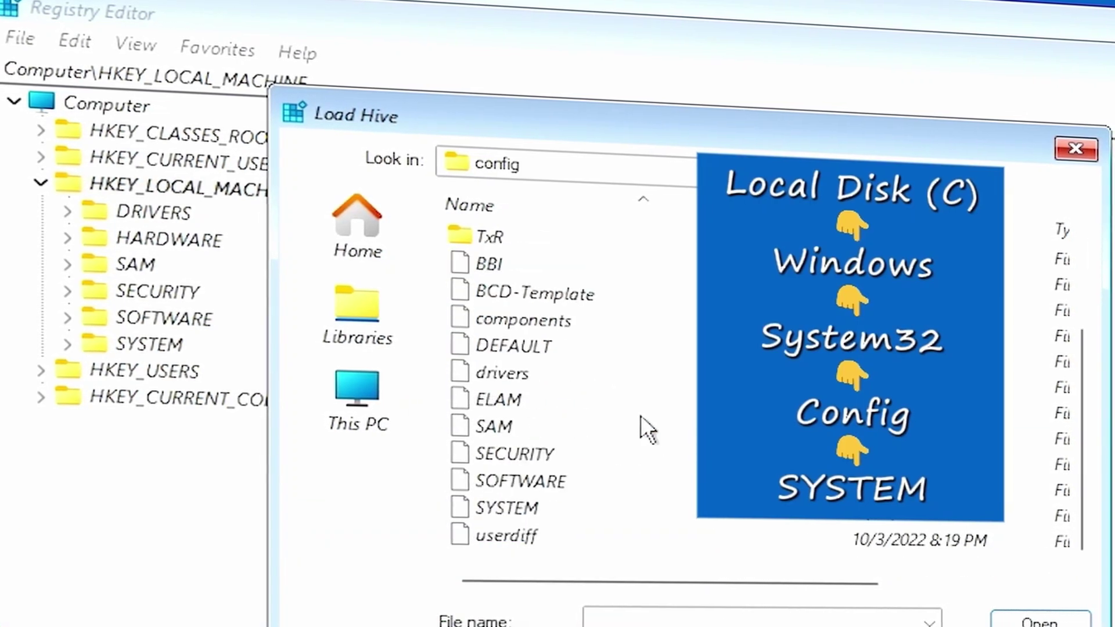
pyautogui.click(518, 509)
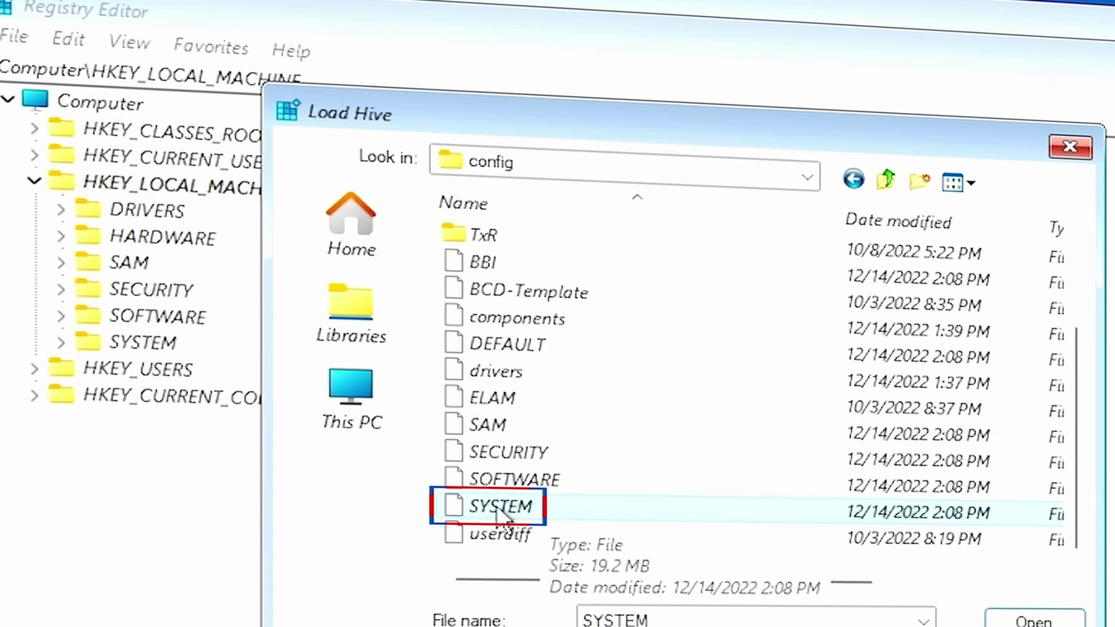
pyautogui.click(508, 479)
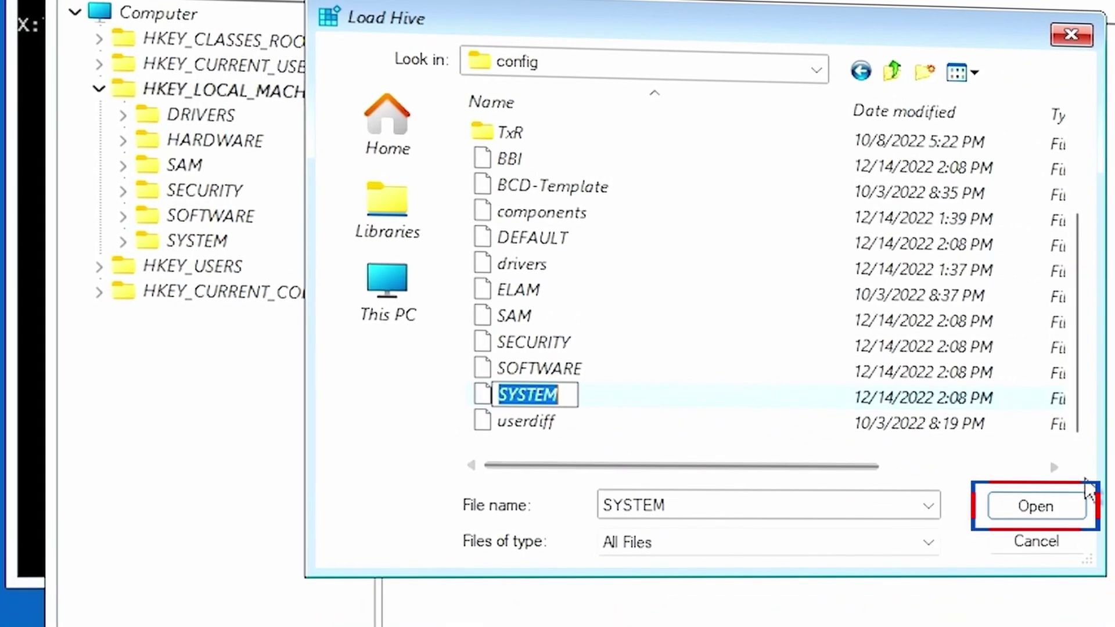
pyautogui.click(1038, 590)
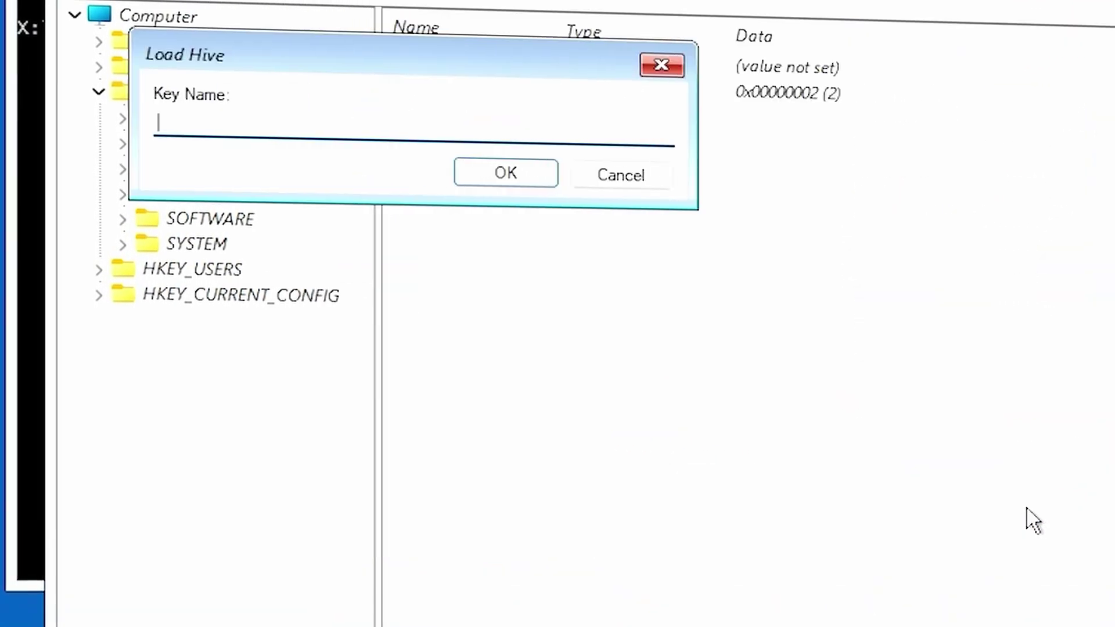
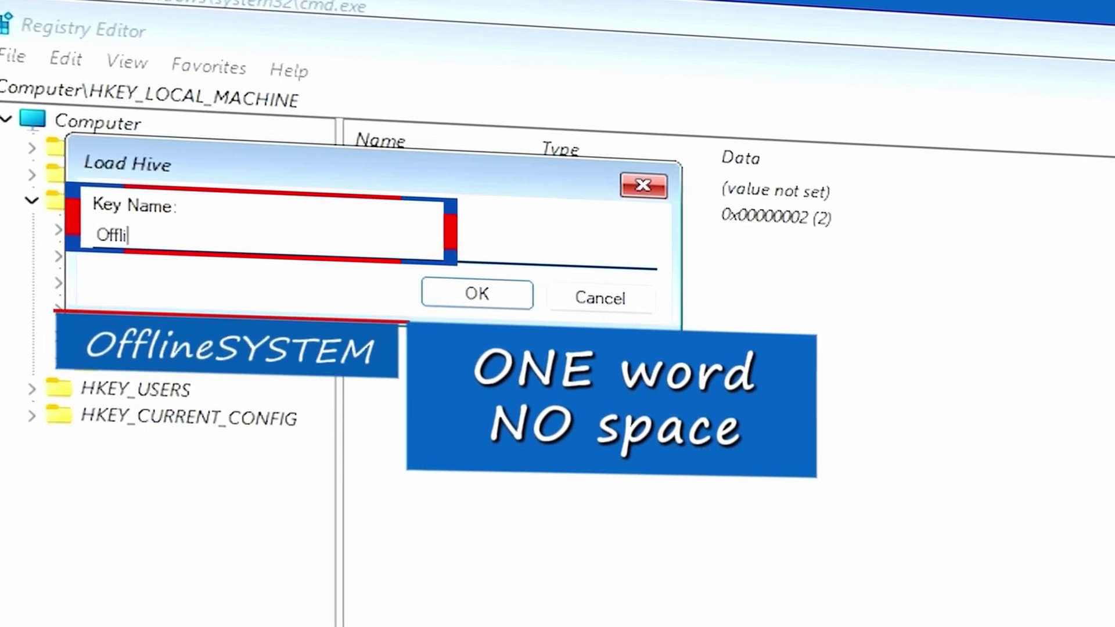
# Step: Enter OfflineSYSTEM as the key name and load the offline hive under HKEY_LOCAL_MACHINE
pyautogui.write('fflineSYSTEM')
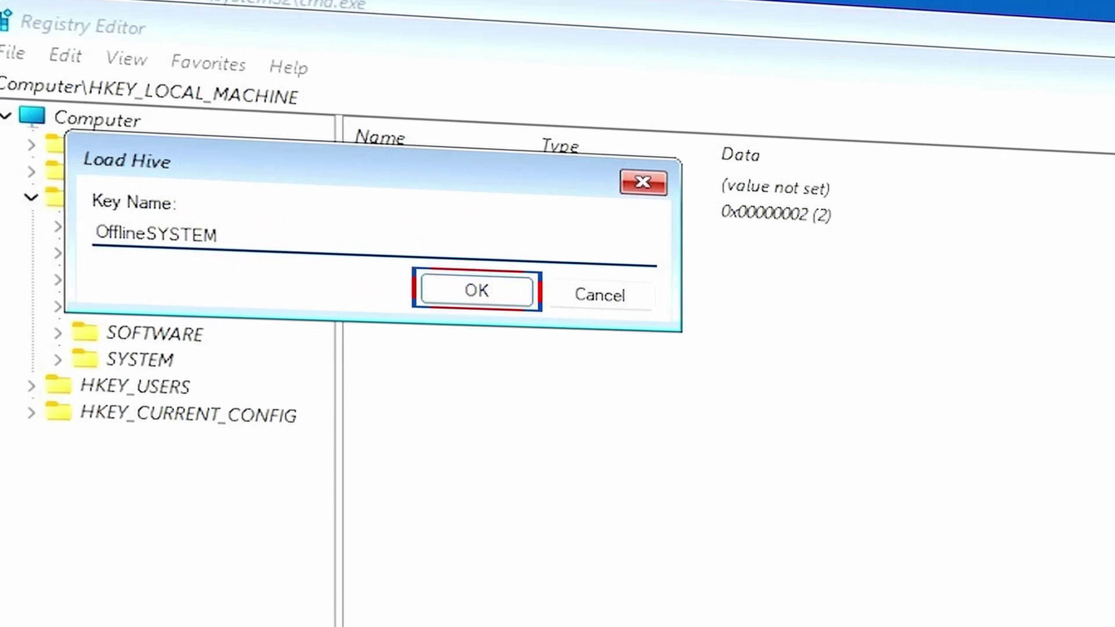
pyautogui.press('Return')
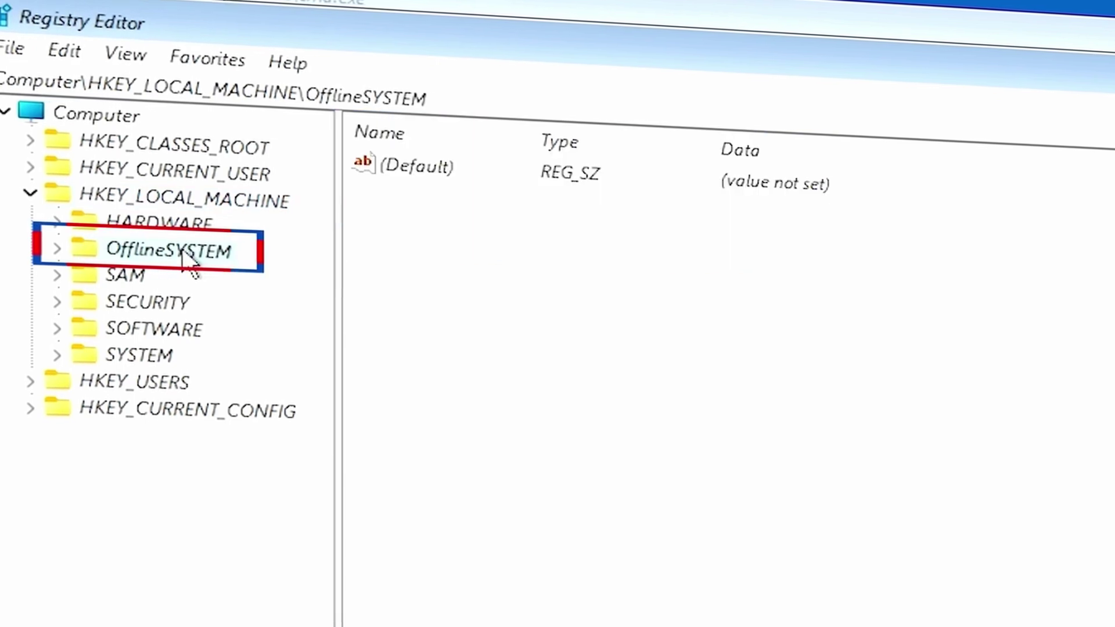
# Step: Navigate to OfflineSYSTEM\ControlSet001\Control\CI\Policy, where SkuPolicyRequired currently reads 1
pyautogui.doubleClick(132, 254)
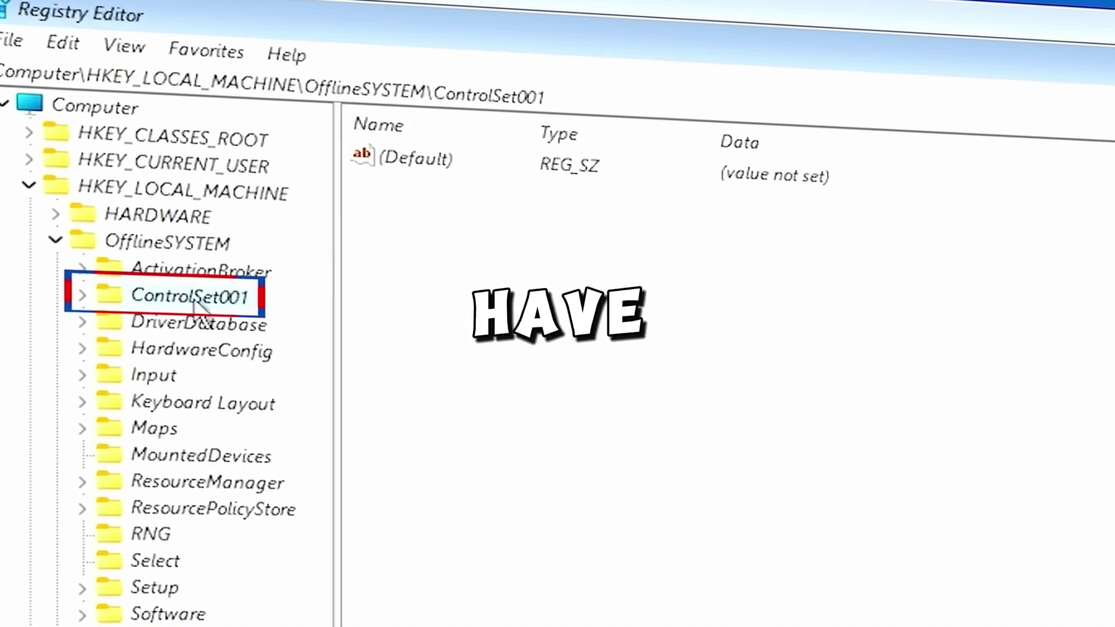
pyautogui.doubleClick(195, 298)
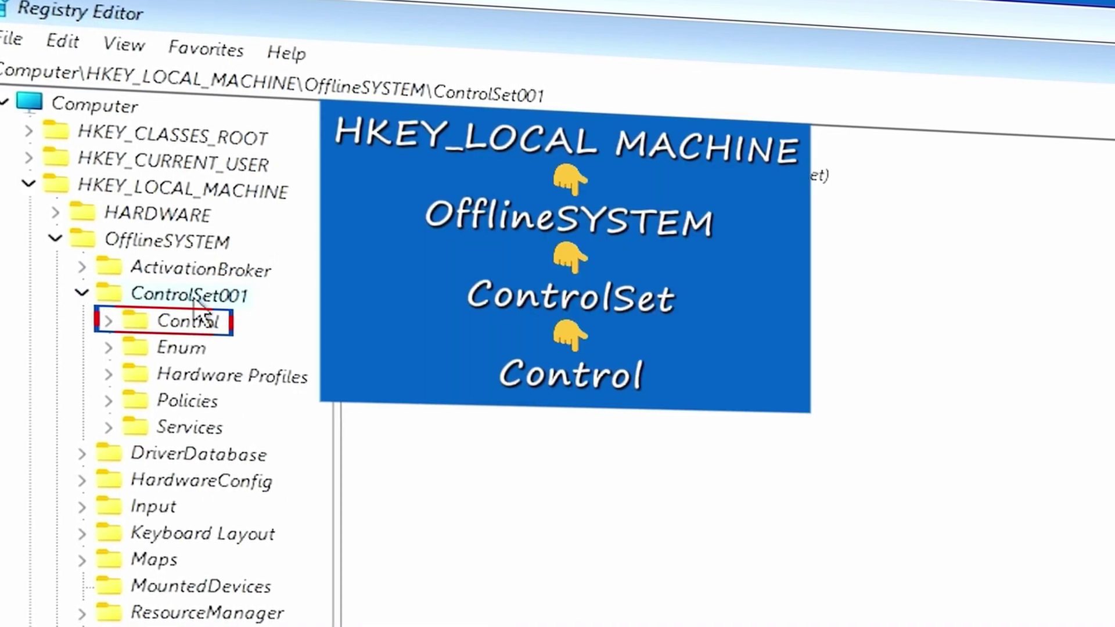
pyautogui.doubleClick(188, 322)
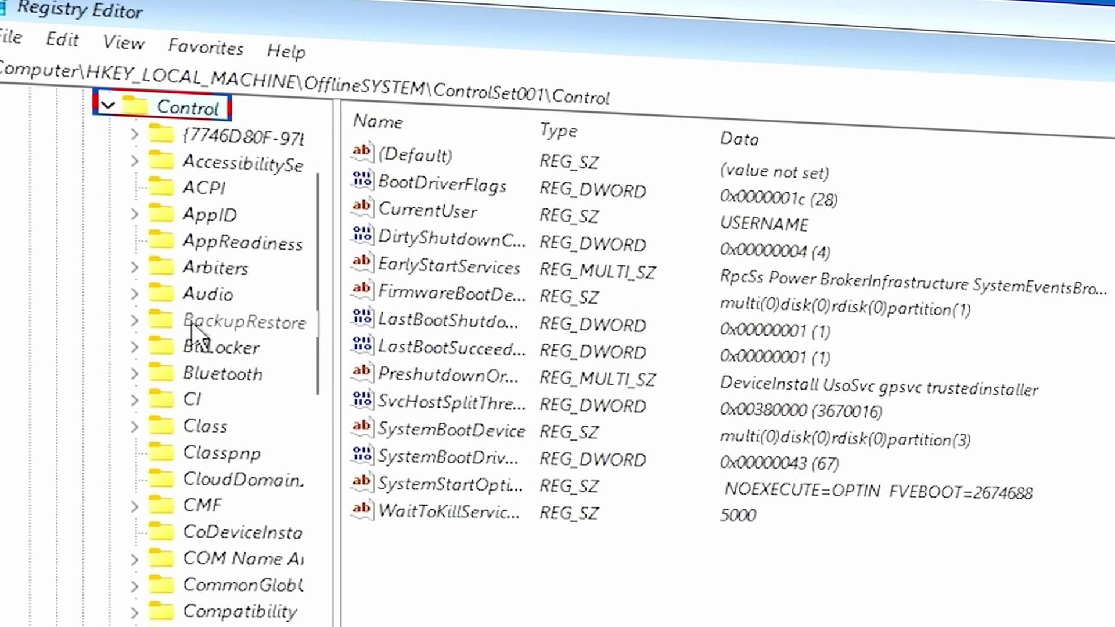
pyautogui.doubleClick(193, 401)
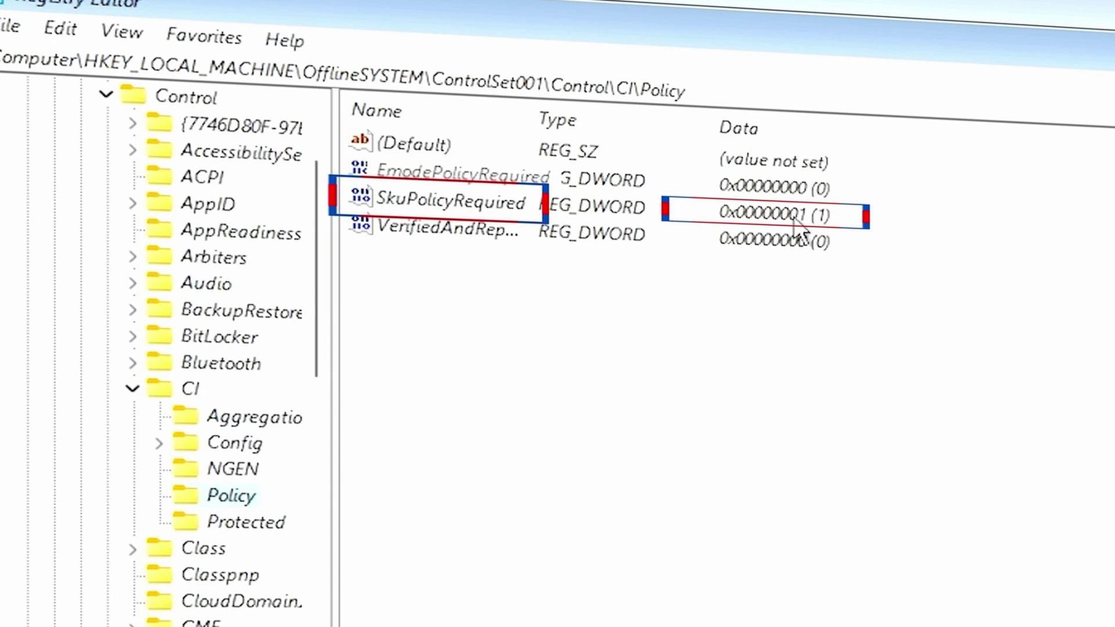
# Step: Change the SkuPolicyRequired DWORD value data from 1 to 0
pyautogui.doubleClick(455, 200)
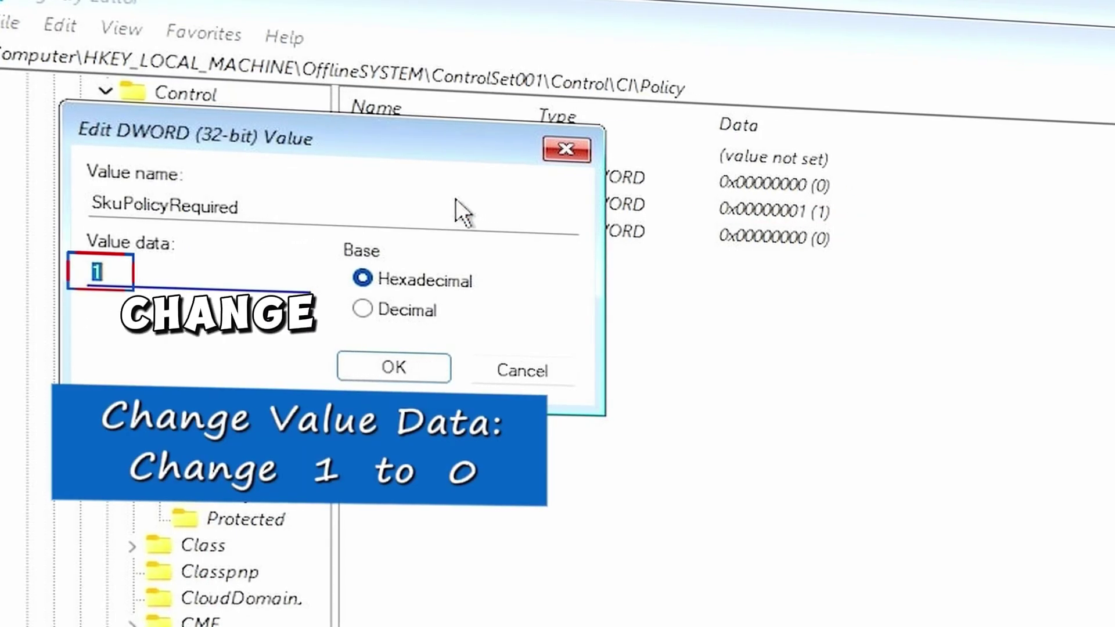
pyautogui.write('0')
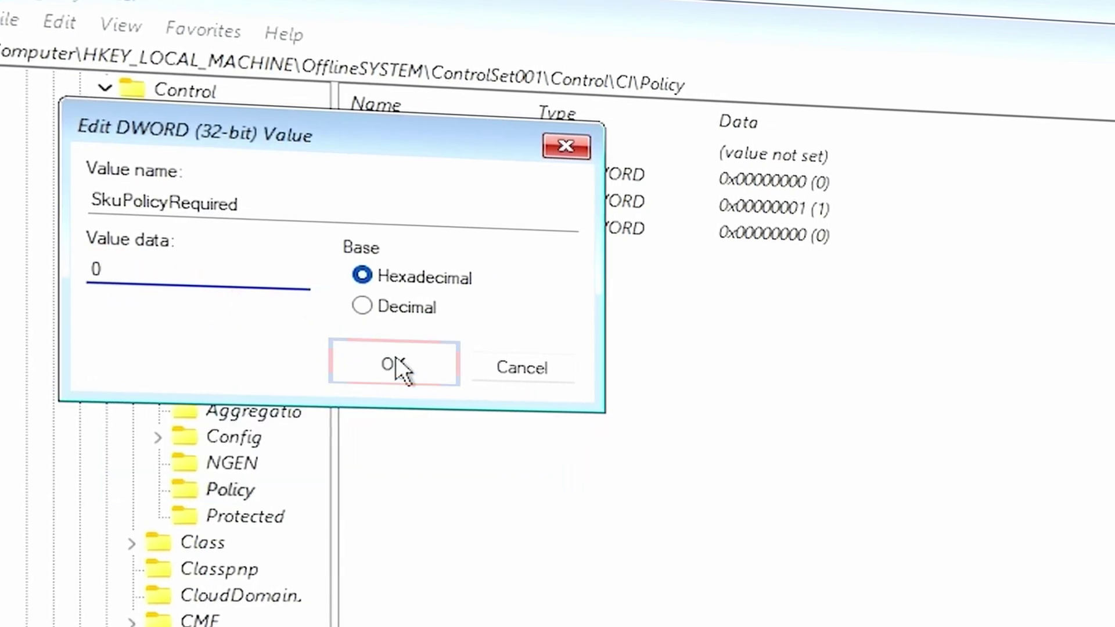
pyautogui.click(378, 361)
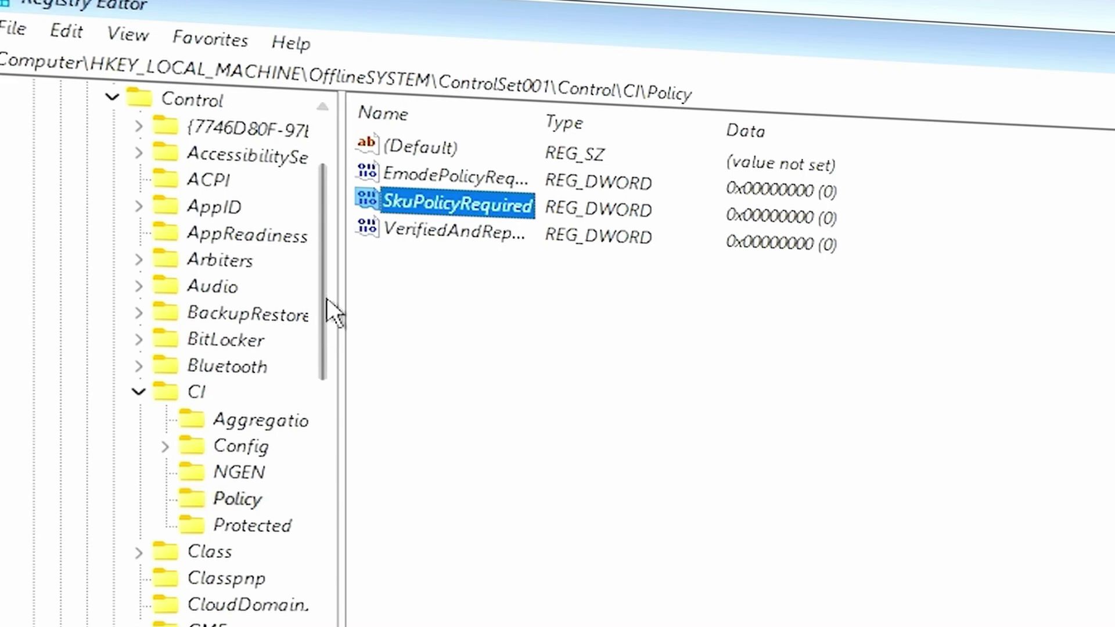
# Step: Select the OfflineSYSTEM root and unload it with File > Unload Hive, confirming Yes
pyautogui.moveTo(326, 297); pyautogui.dragTo(325, 209)
pyautogui.click(217, 251)
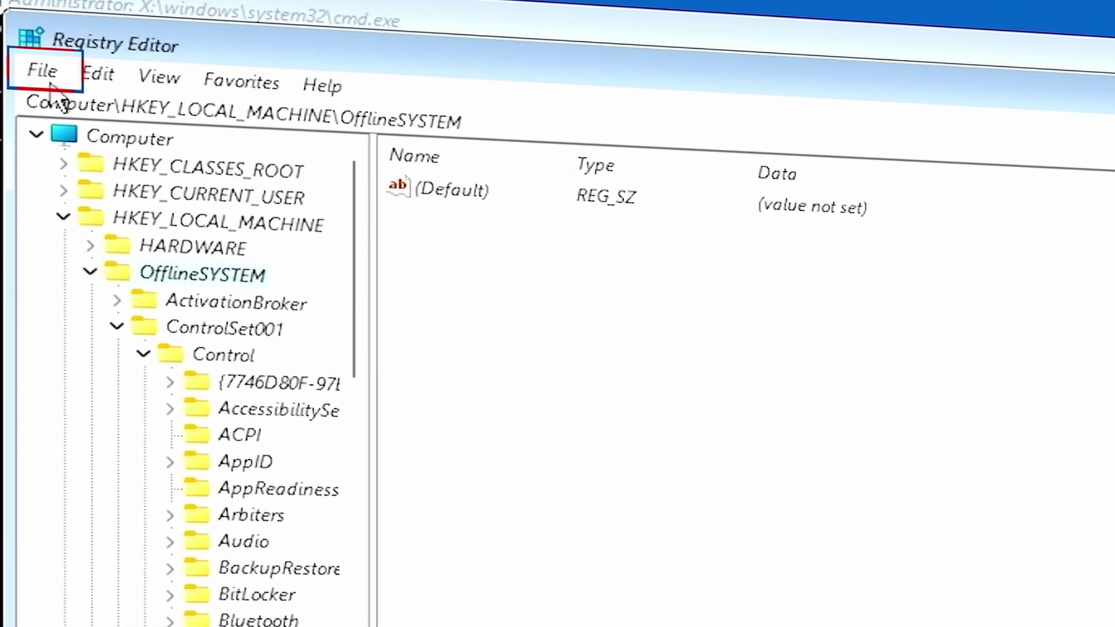
pyautogui.click(38, 66)
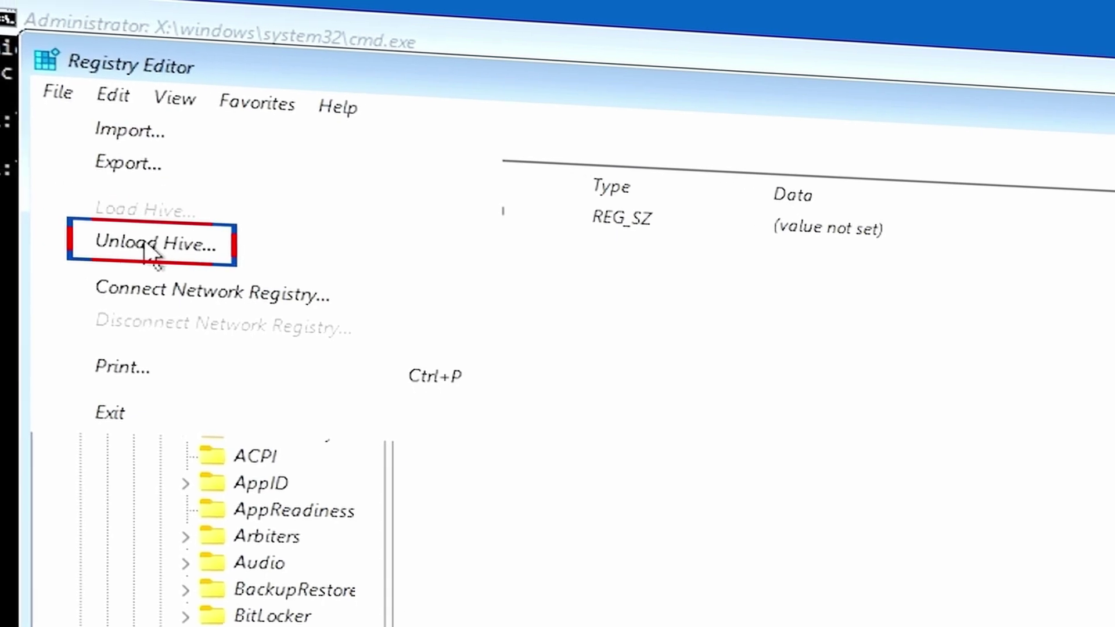
pyautogui.click(139, 244)
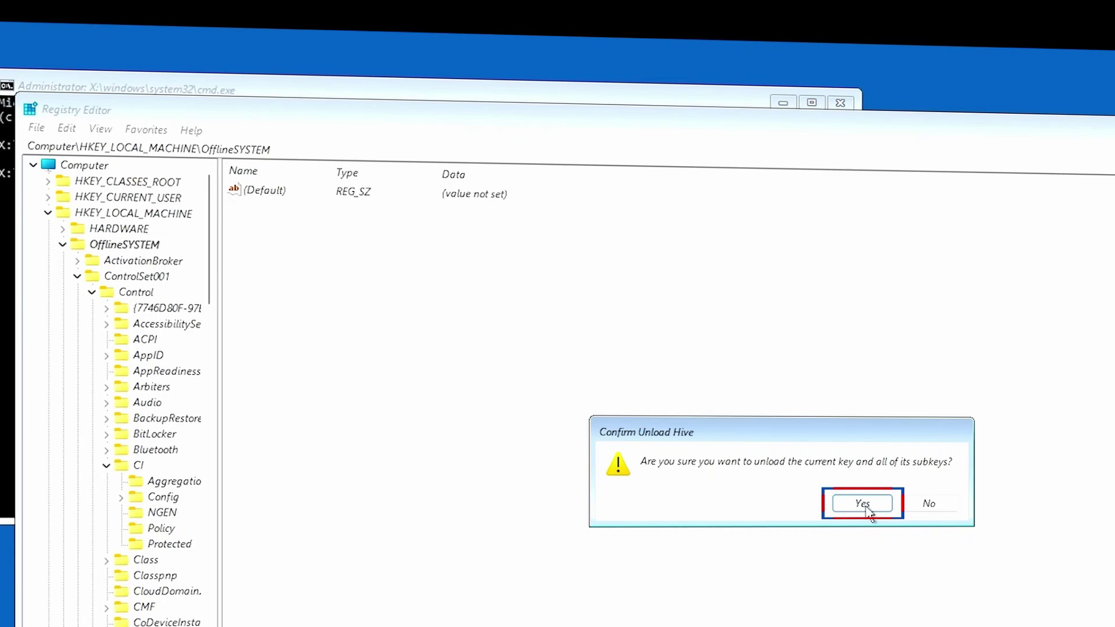
pyautogui.click(727, 427)
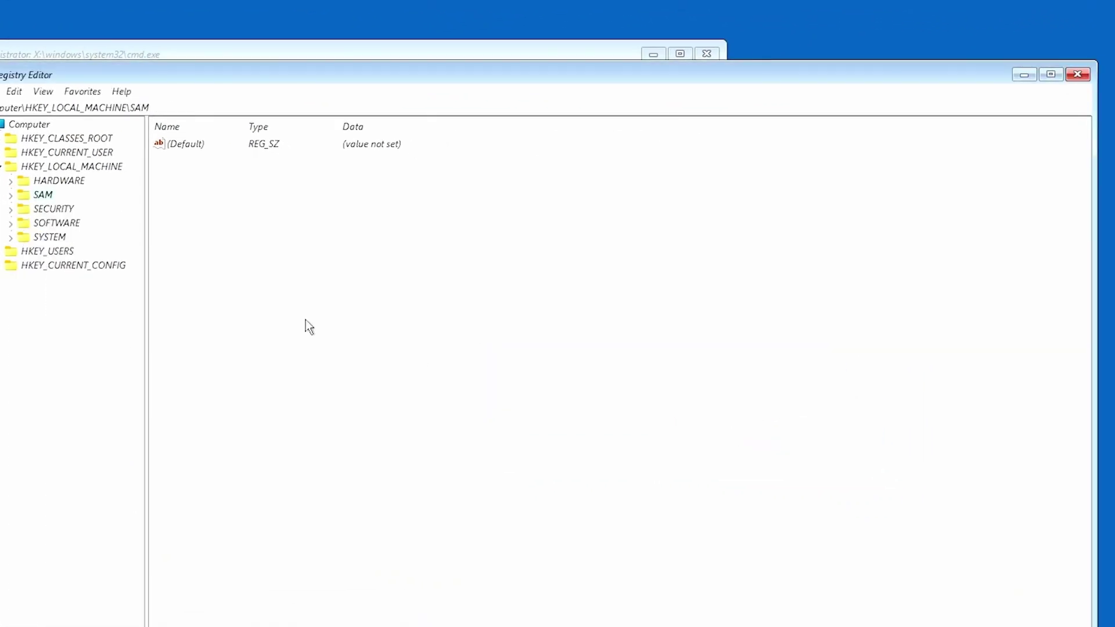
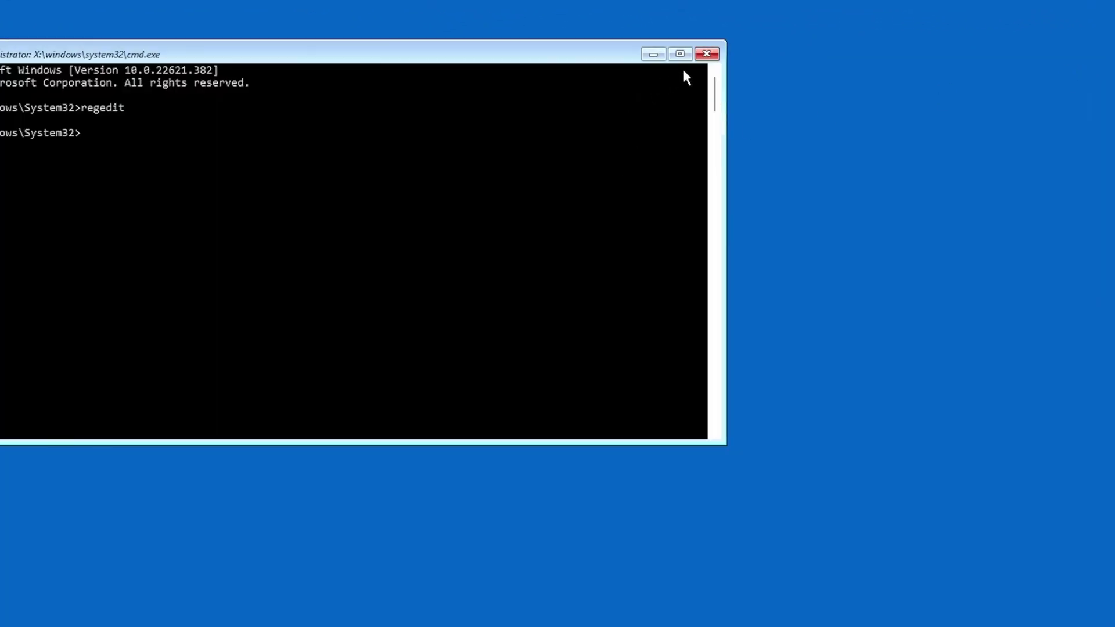
# Step: Close the cmd.exe window to return to the Choose an option screen
pyautogui.click(707, 55)
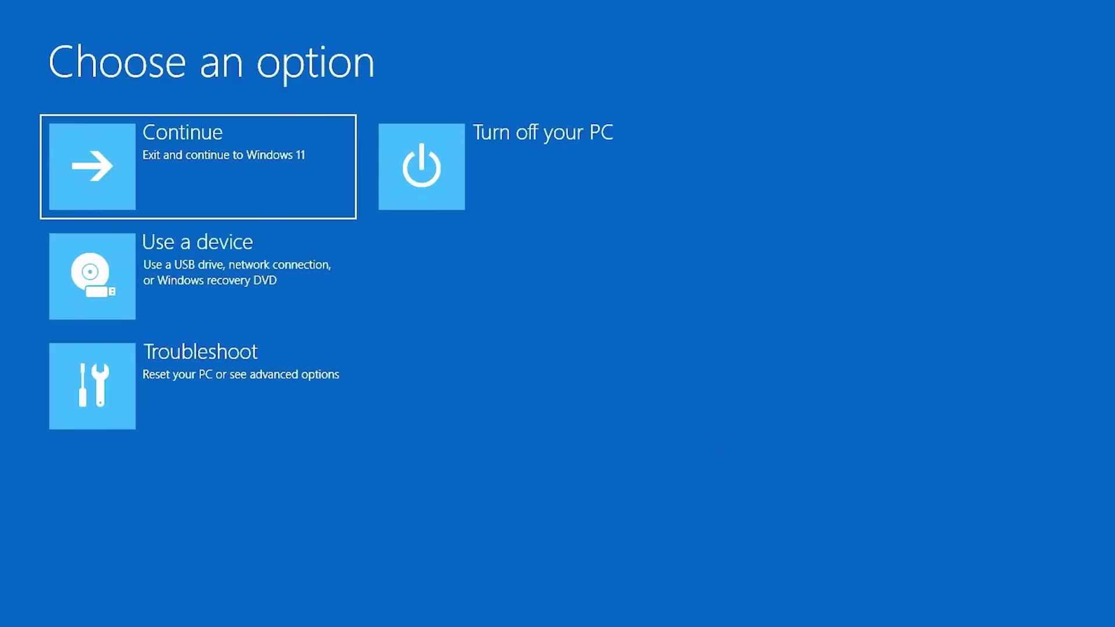
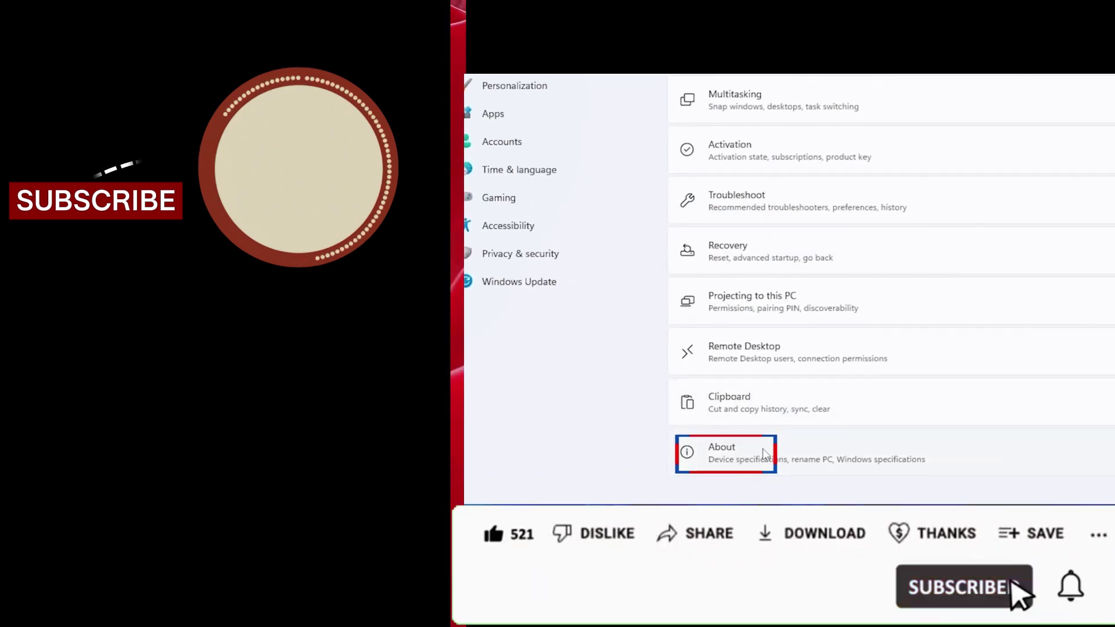
# Step: Confirm Windows 11 Pro in About, then launch Google Chrome to the Google homepage
pyautogui.click(764, 453)
pyautogui.scroll(-5, 973, 286)
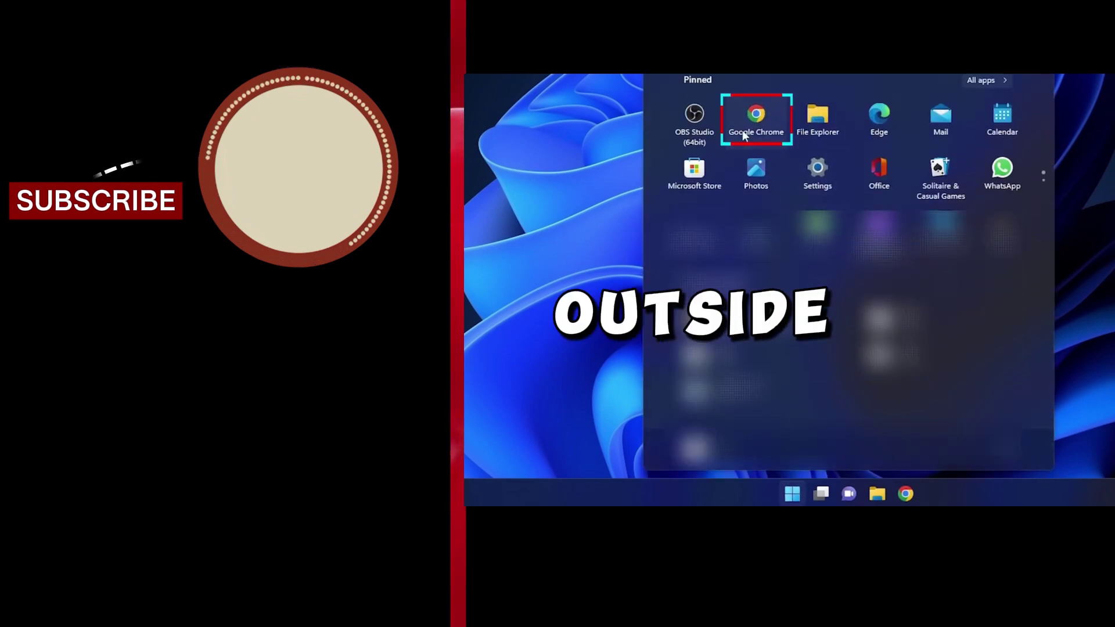
pyautogui.click(743, 130)
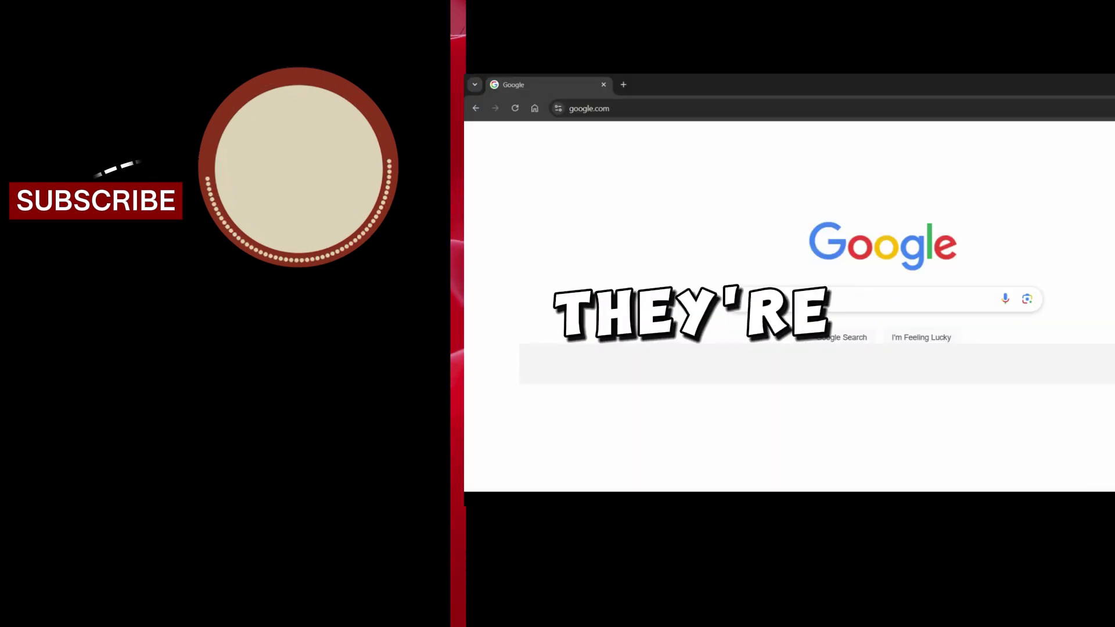